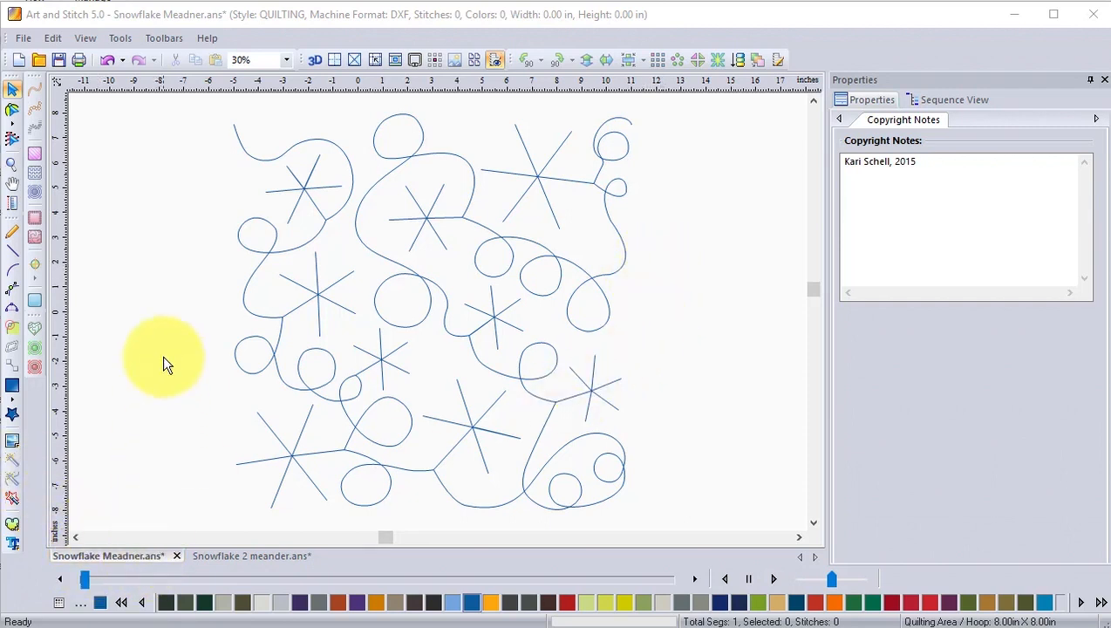
Apply running stitches to the snowflake meander artwork and save it in the Images folder as Snowflake Meander.exp in Melco/Bernina (EXP) format
click(593, 333)
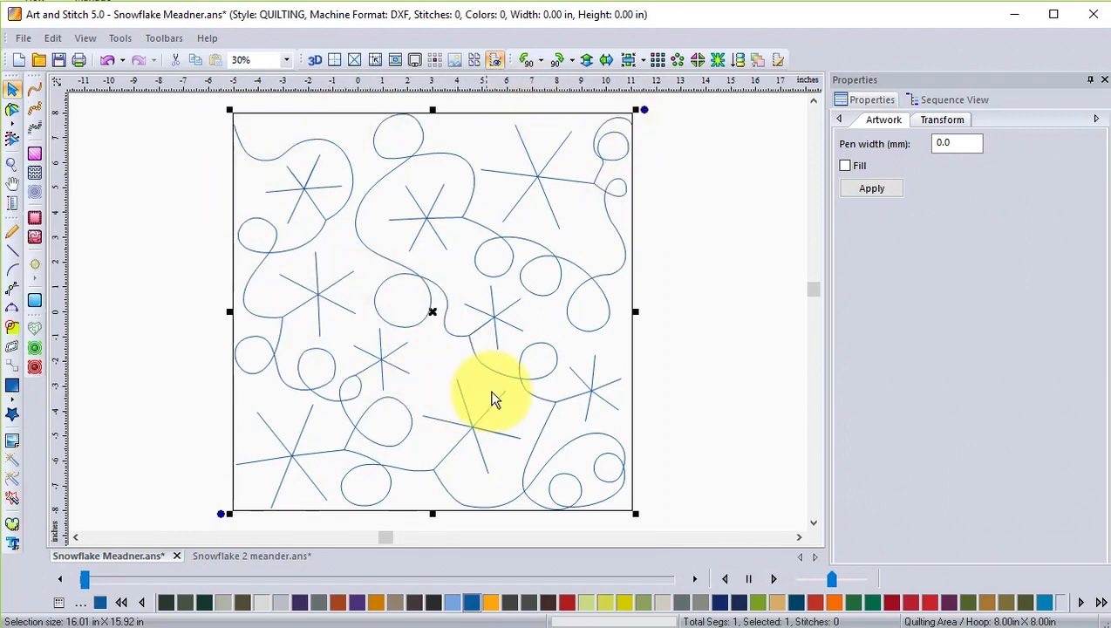
click(37, 93)
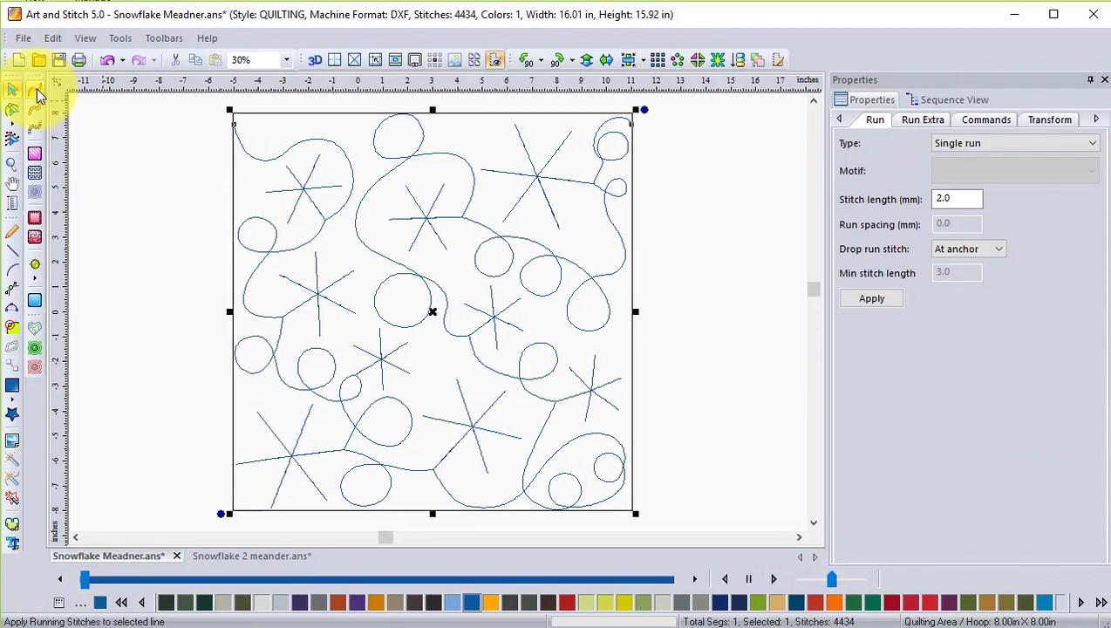
click(24, 42)
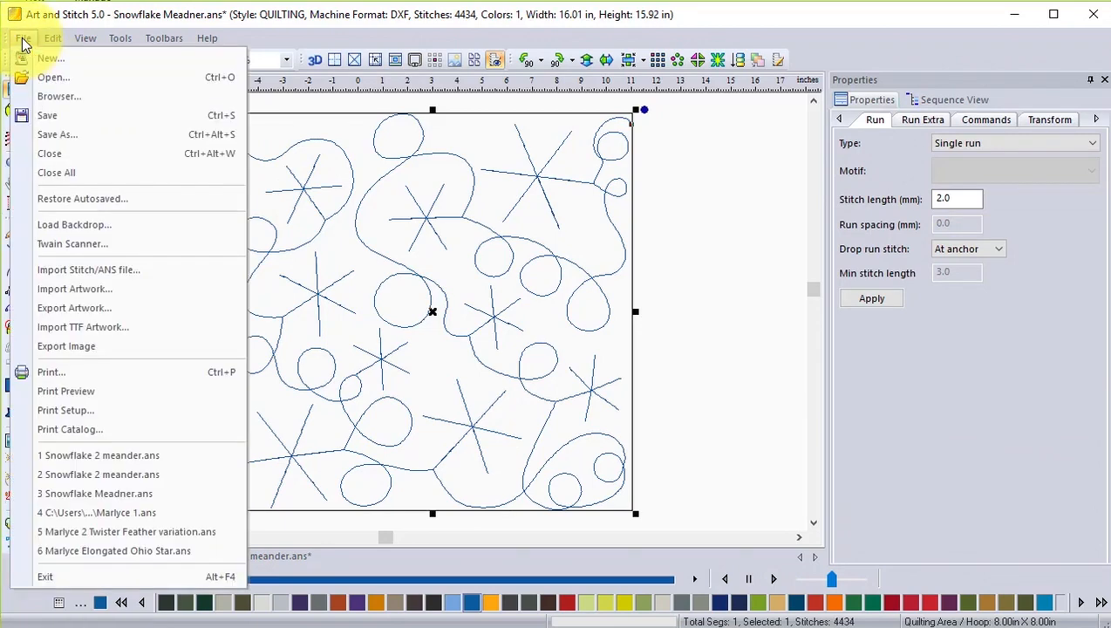
click(60, 129)
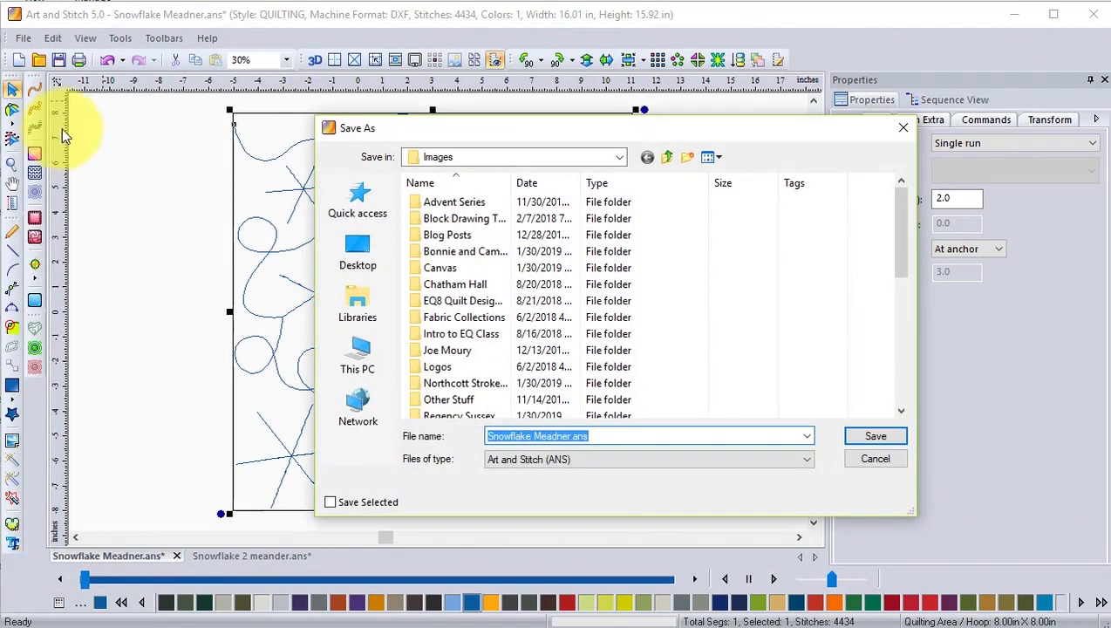
click(621, 158)
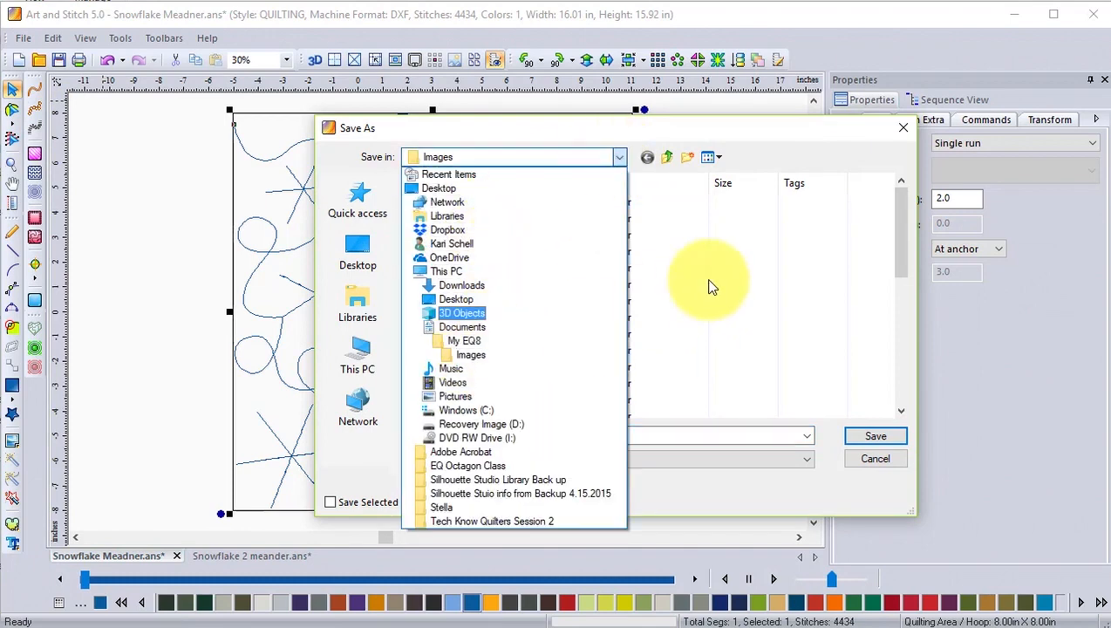
click(686, 433)
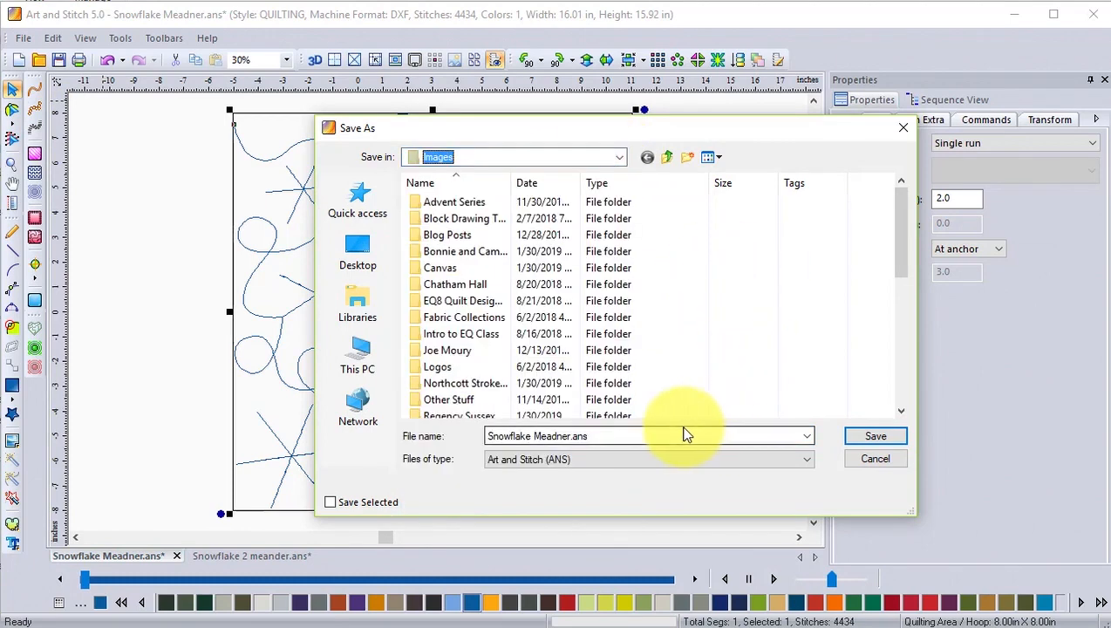
triple_click(575, 436)
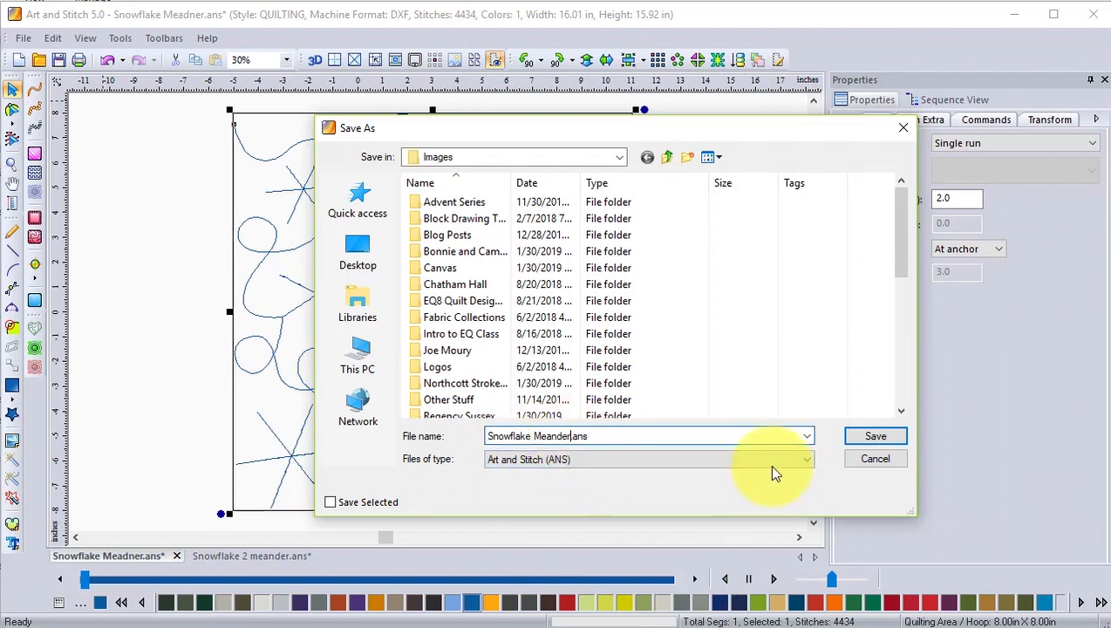
click(807, 462)
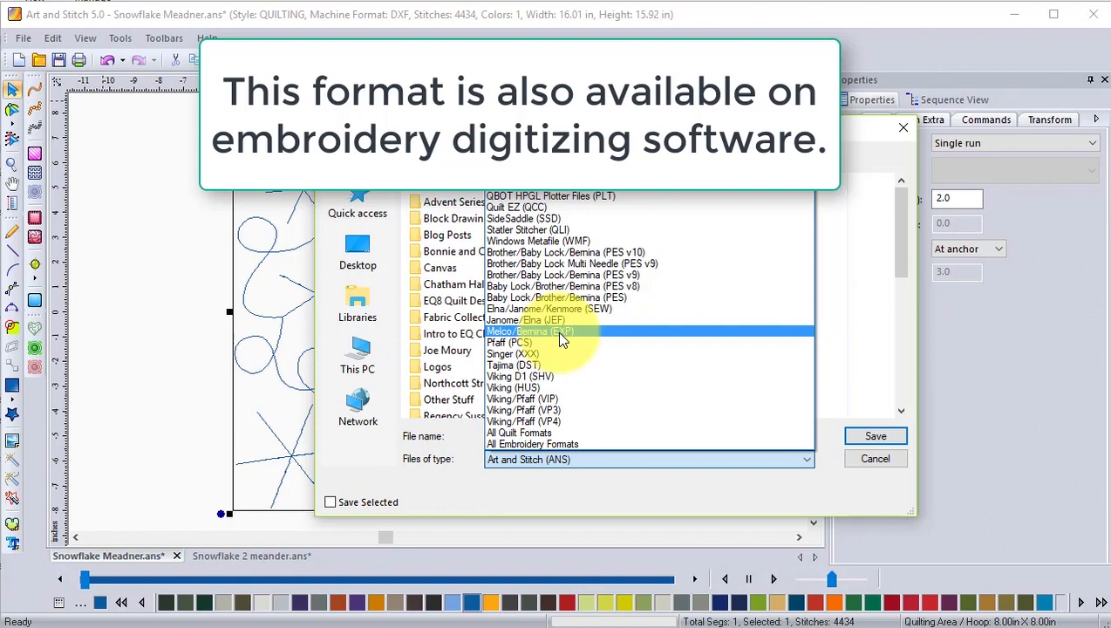
click(559, 332)
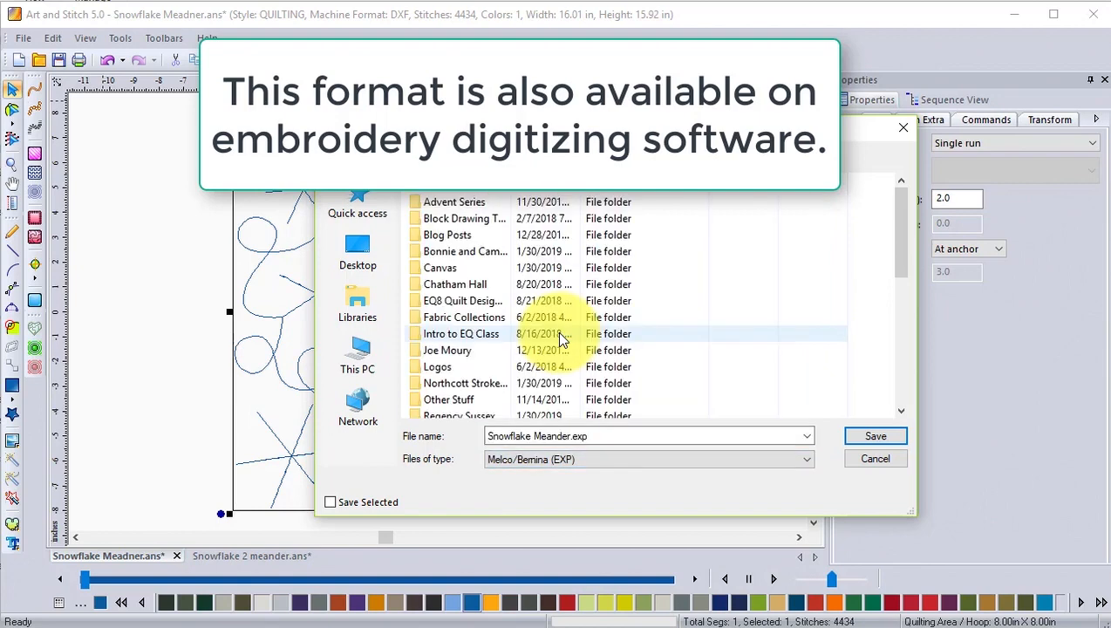
click(886, 443)
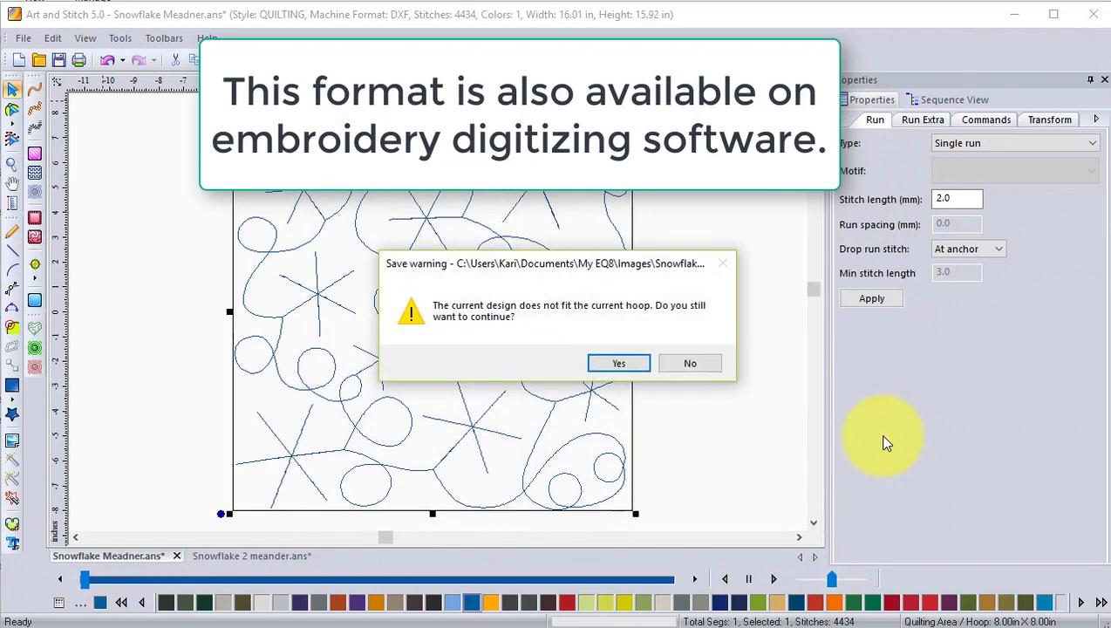
click(619, 364)
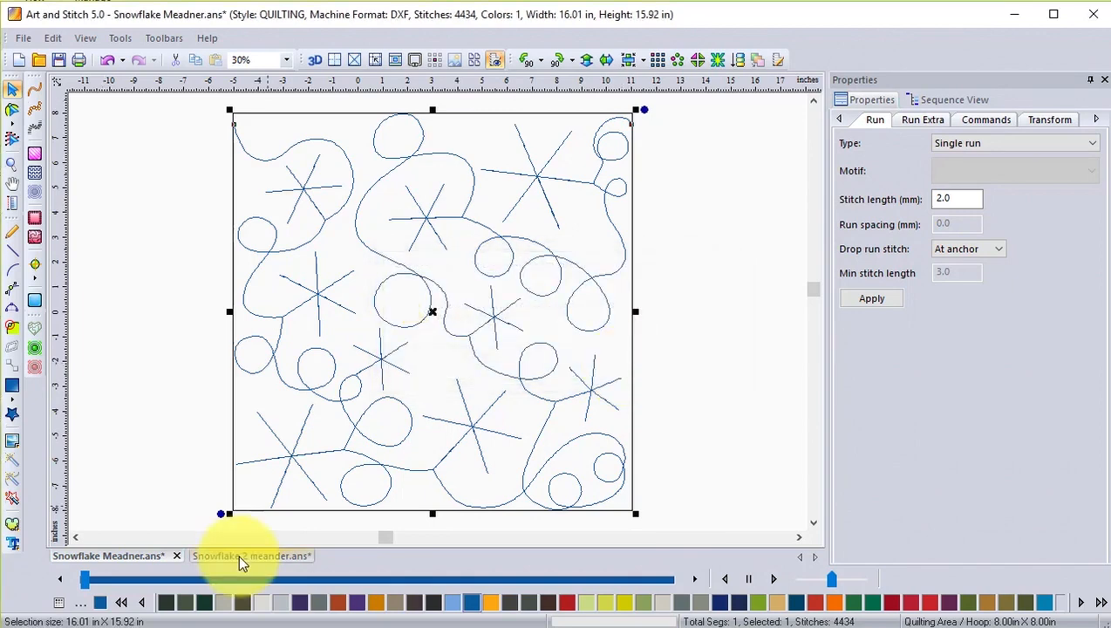
Apply running stitches to the Snowflake 2 meander design and save it as Snowflake 2 meander.exp in Melco/Bernina (EXP) format
click(238, 555)
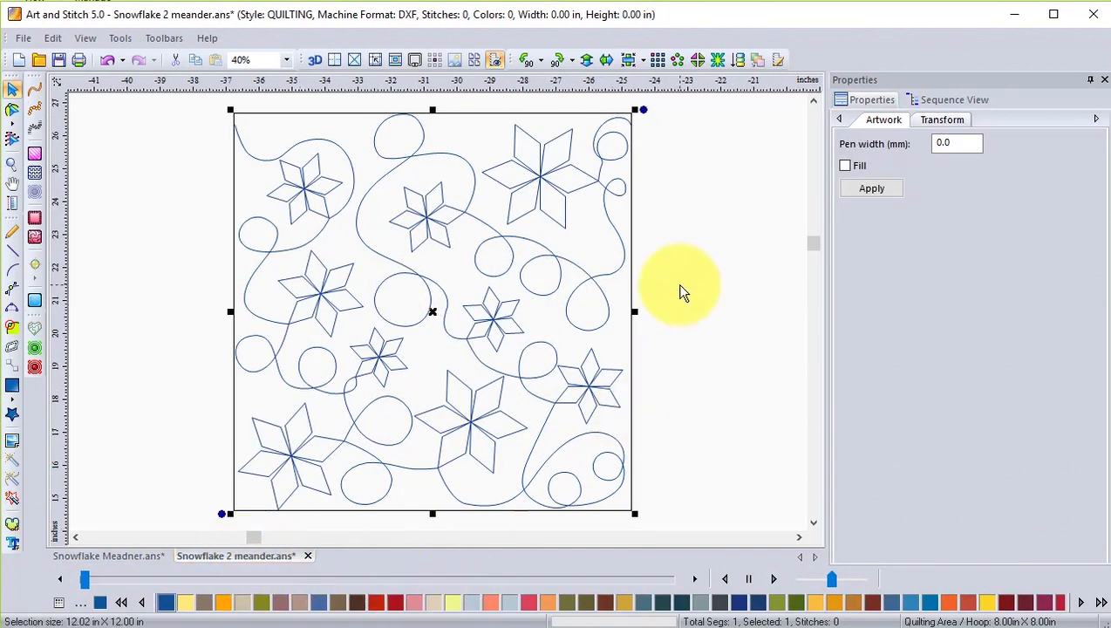
click(34, 91)
click(23, 39)
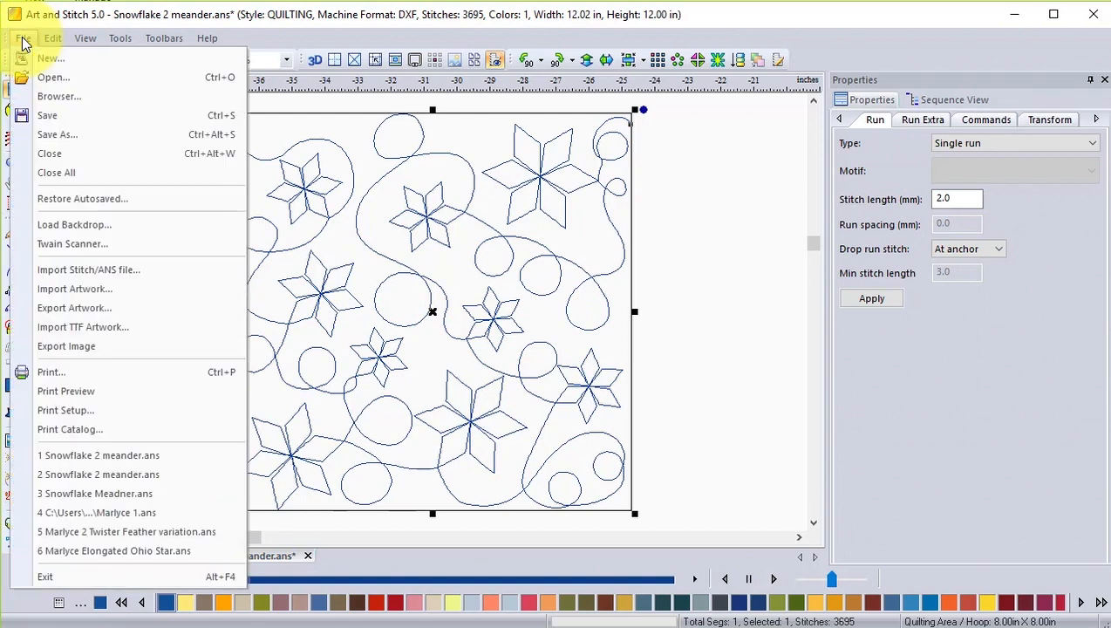
click(60, 135)
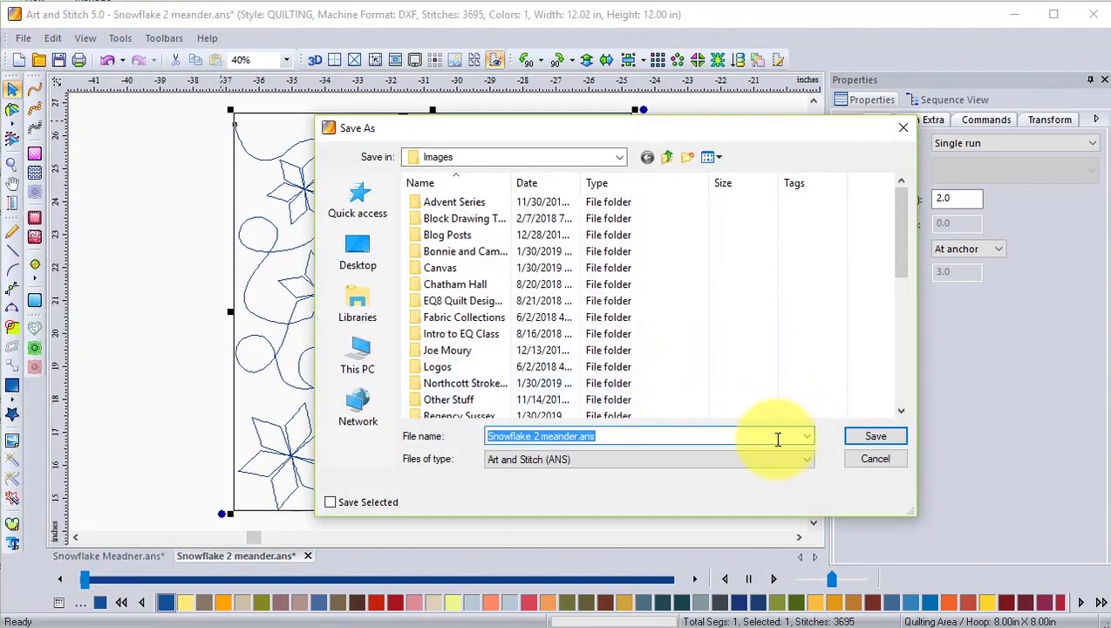
click(807, 460)
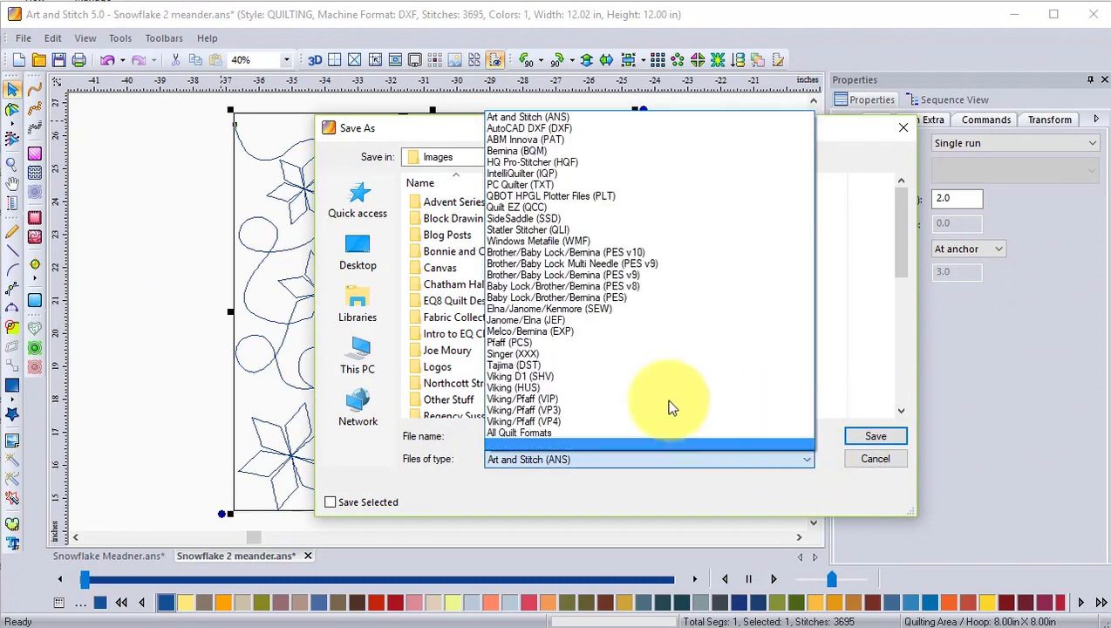
click(558, 332)
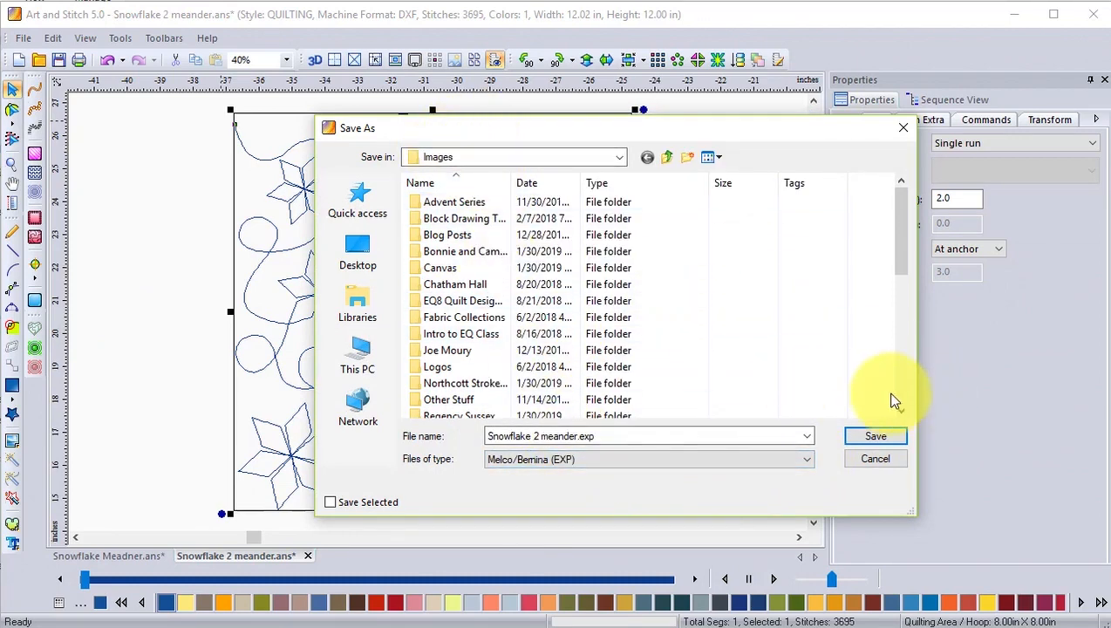
click(881, 438)
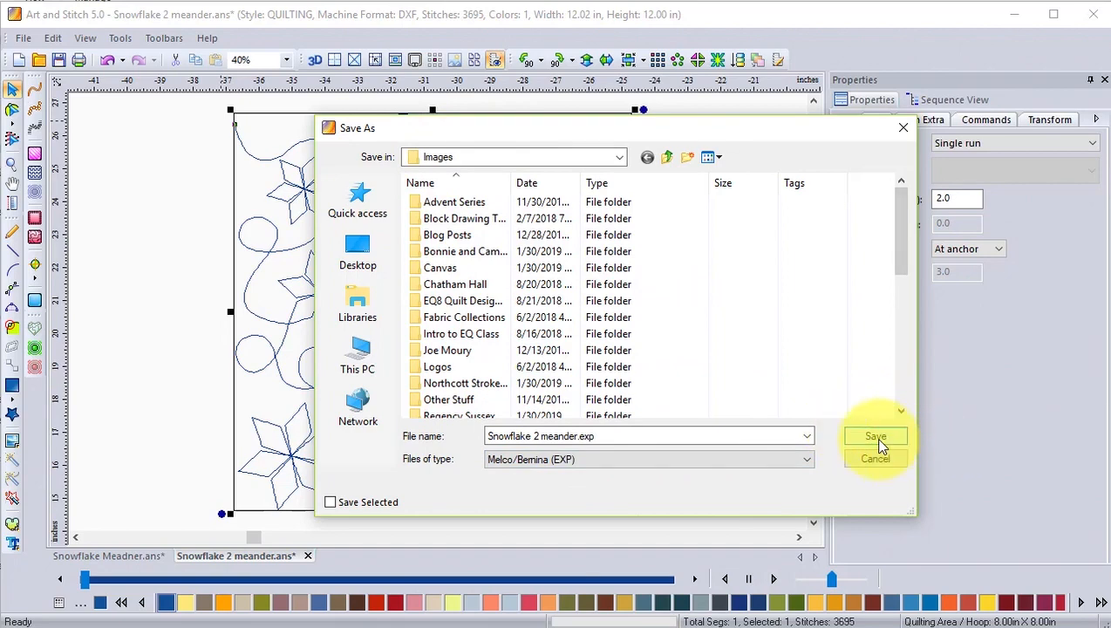
click(877, 439)
click(620, 362)
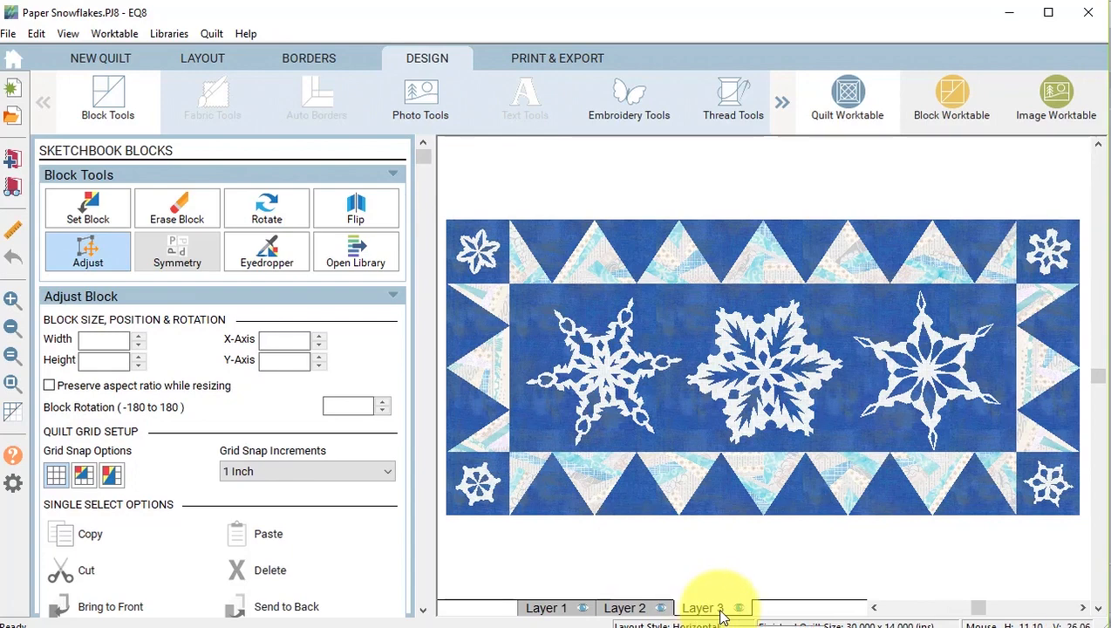
In EQ8, start an EXP import from the embroidery library and filter the Images folder to files dated January 31, 2019
click(629, 97)
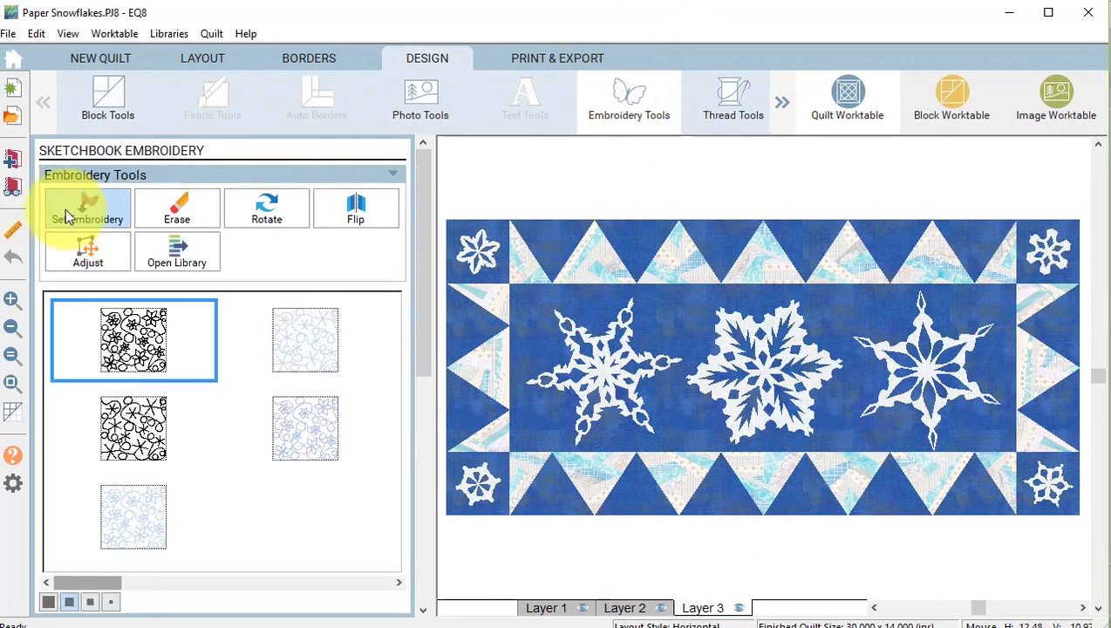
click(180, 253)
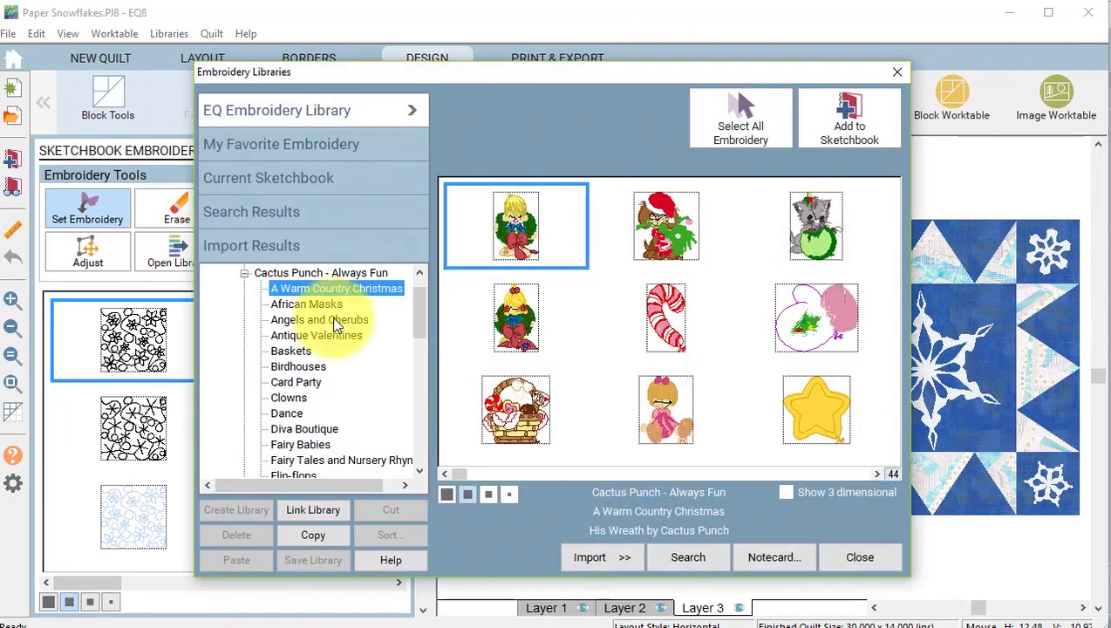
click(628, 558)
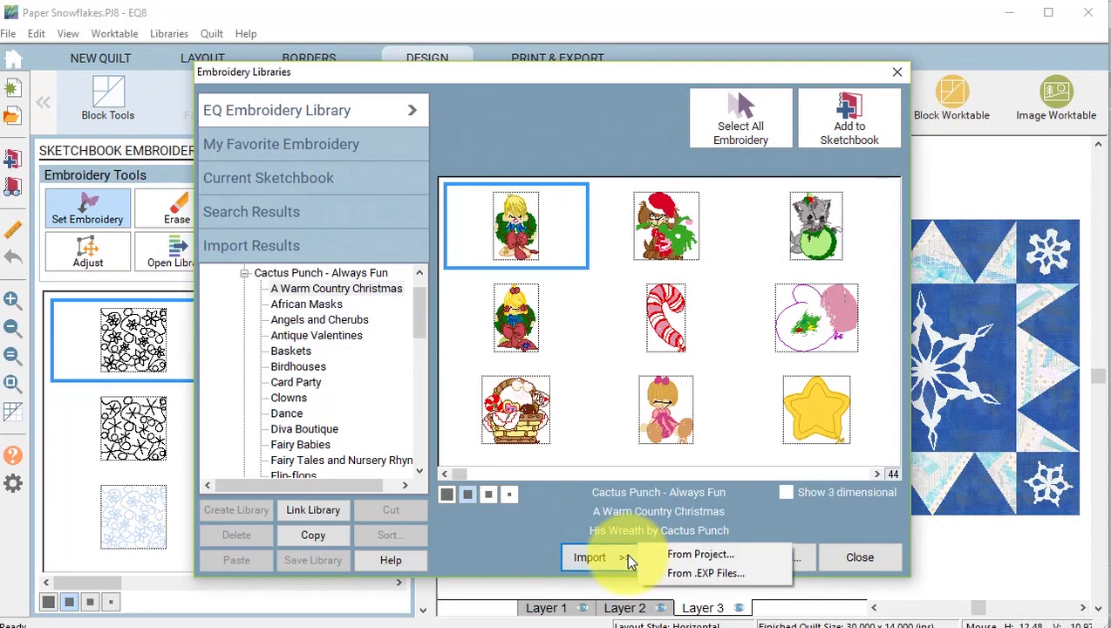
click(730, 581)
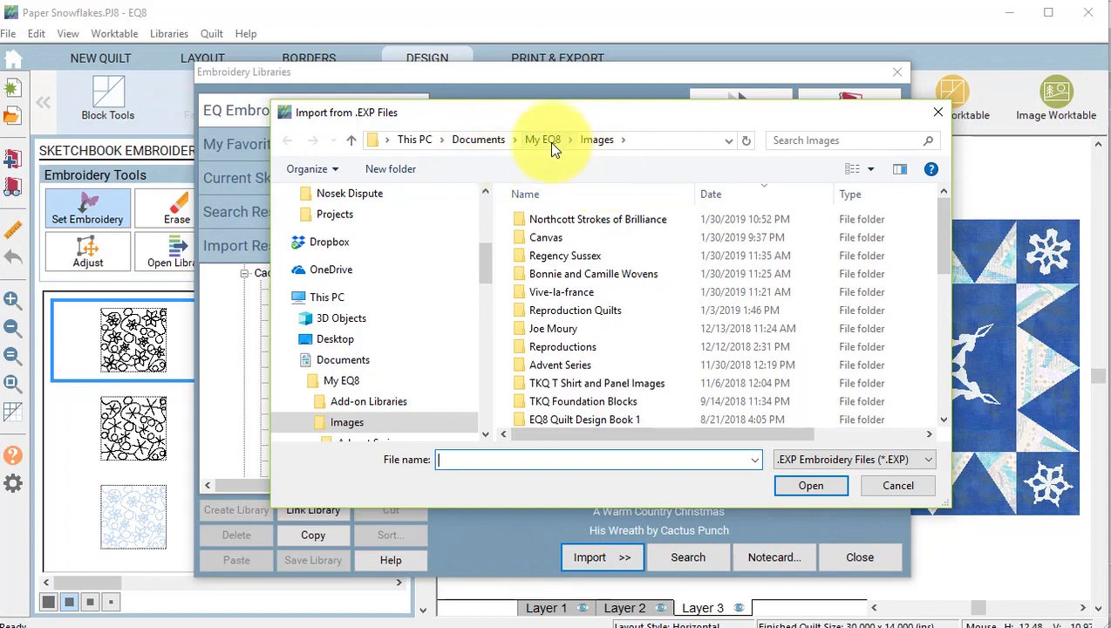
click(827, 197)
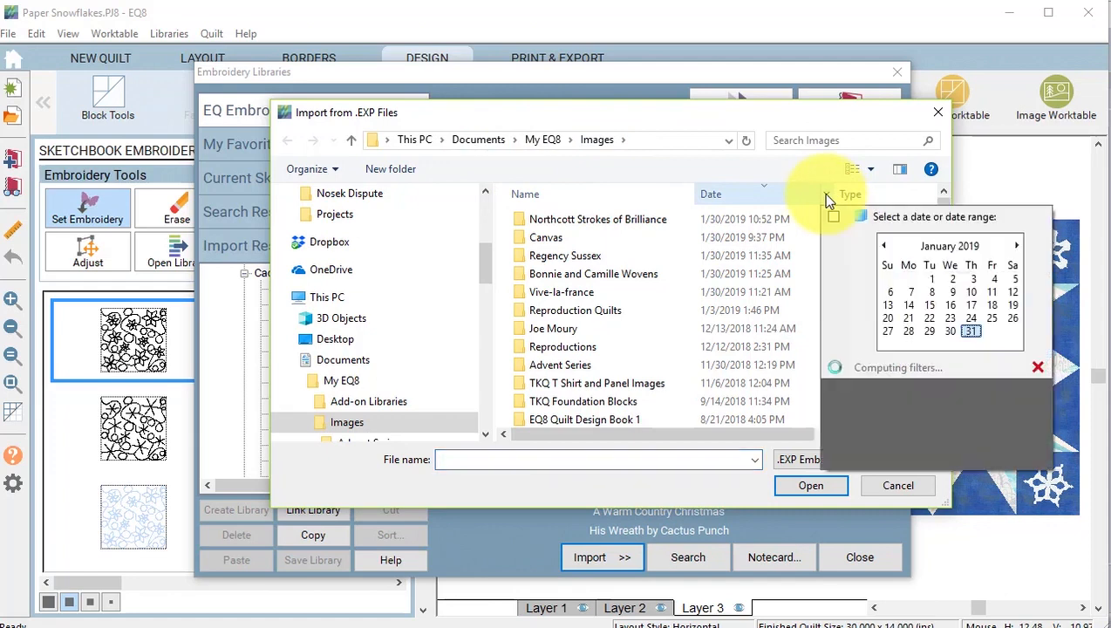
click(971, 331)
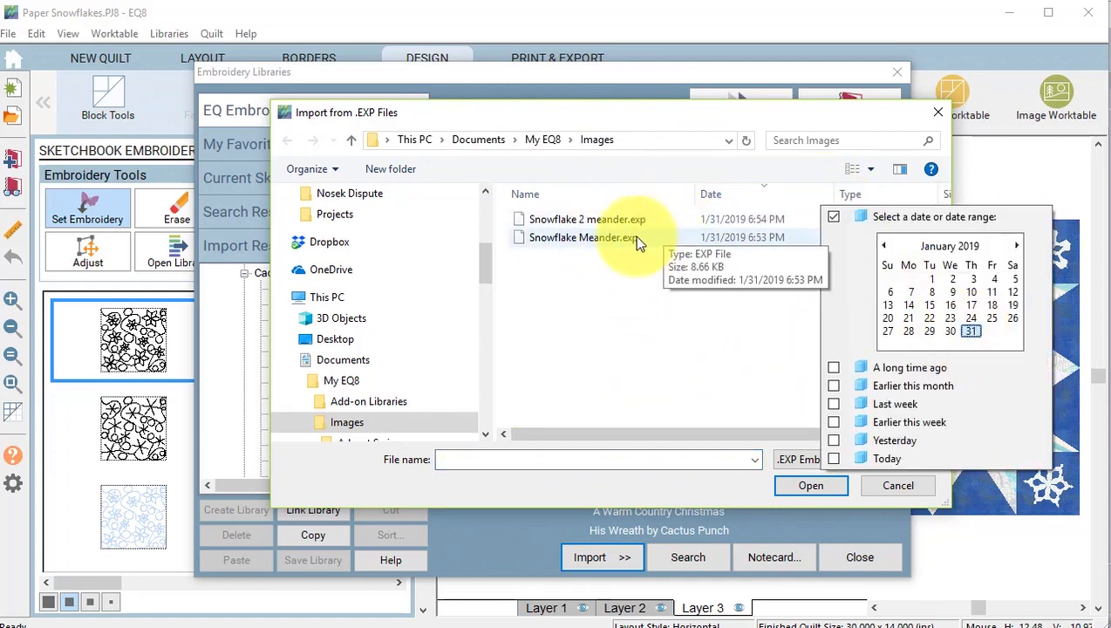
Import both Snowflake 2 meander.exp and Snowflake Meander.exp together into the embroidery library
click(610, 220)
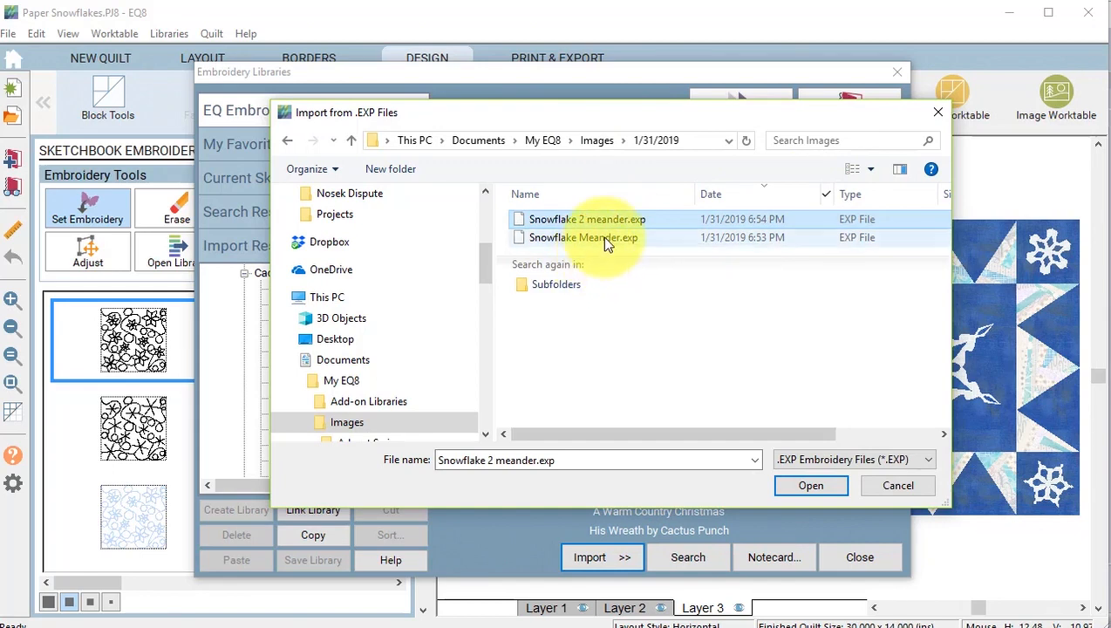
ctrl+click(606, 239)
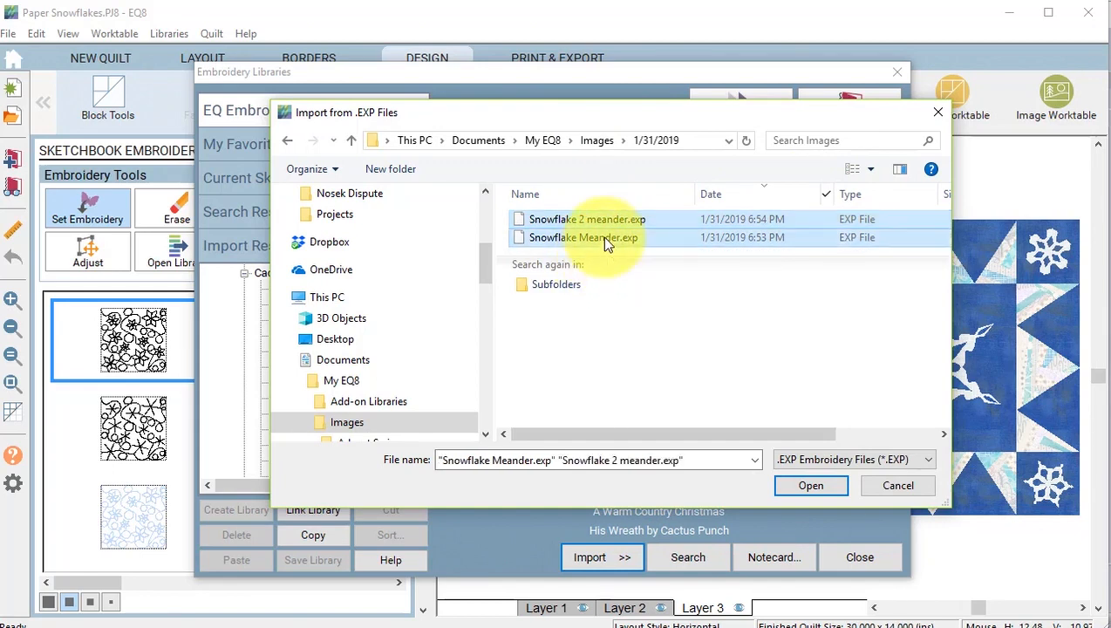
click(810, 485)
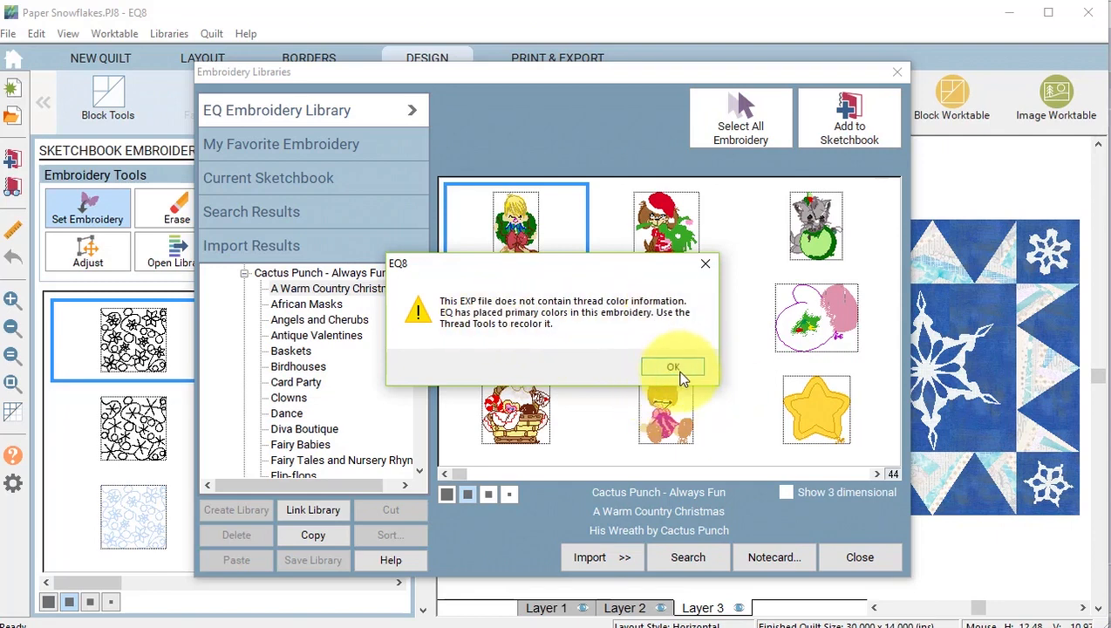
click(678, 371)
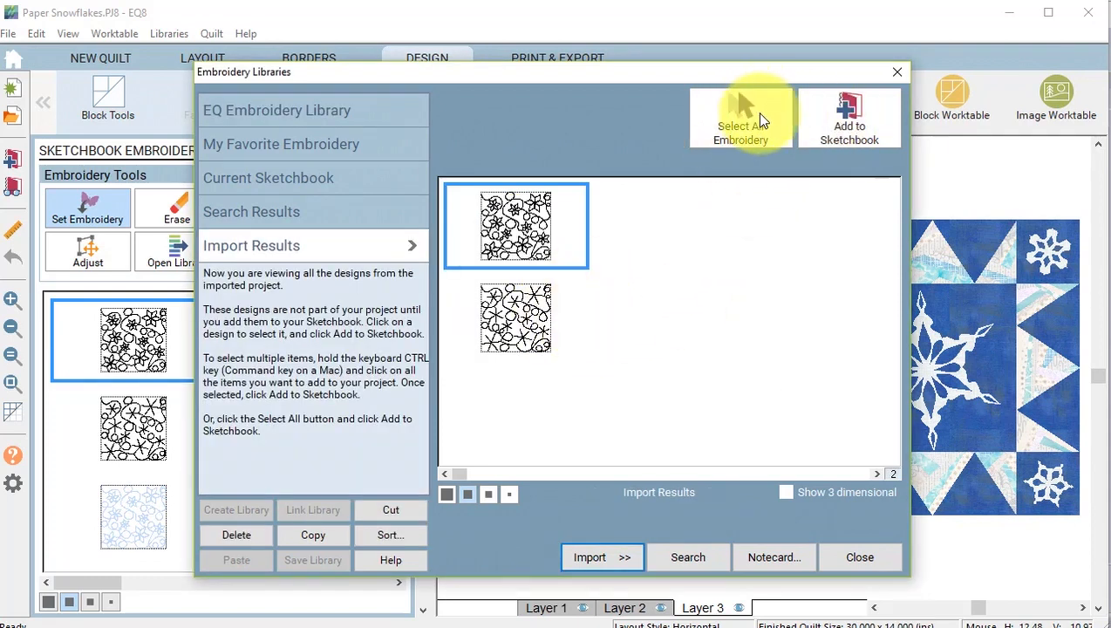
Add all the imported embroidery designs to the project sketchbook and close the library
click(758, 118)
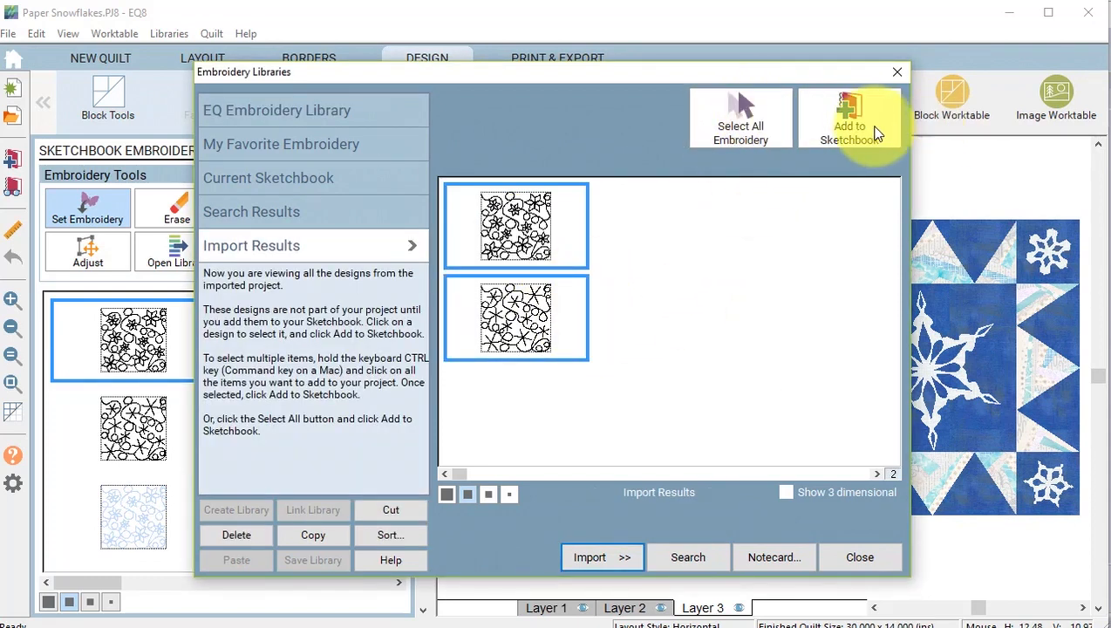
click(858, 121)
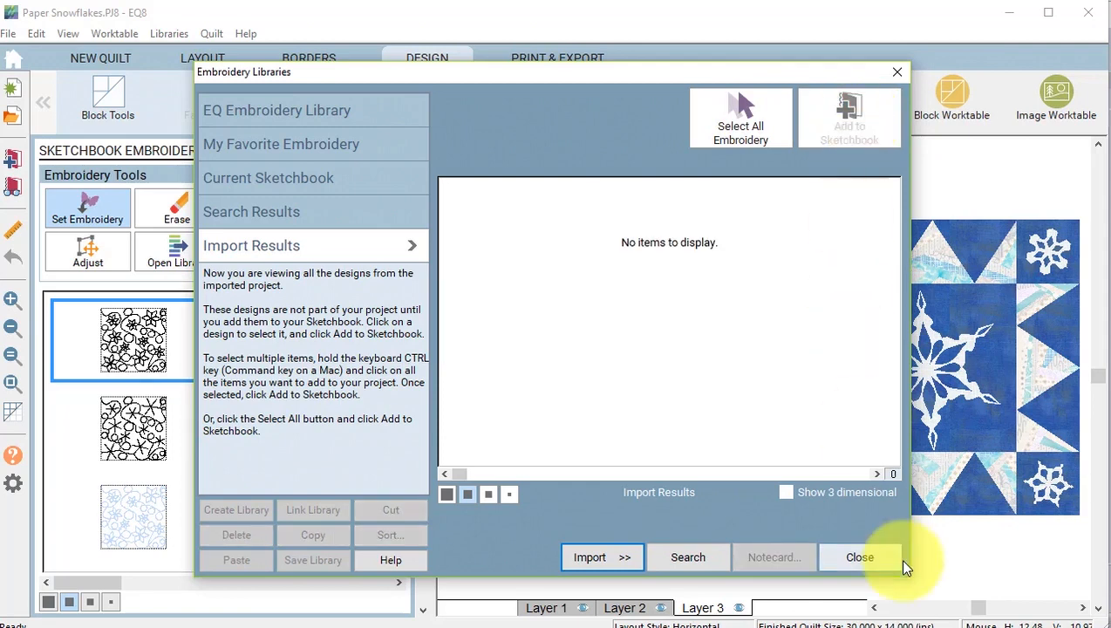
click(862, 563)
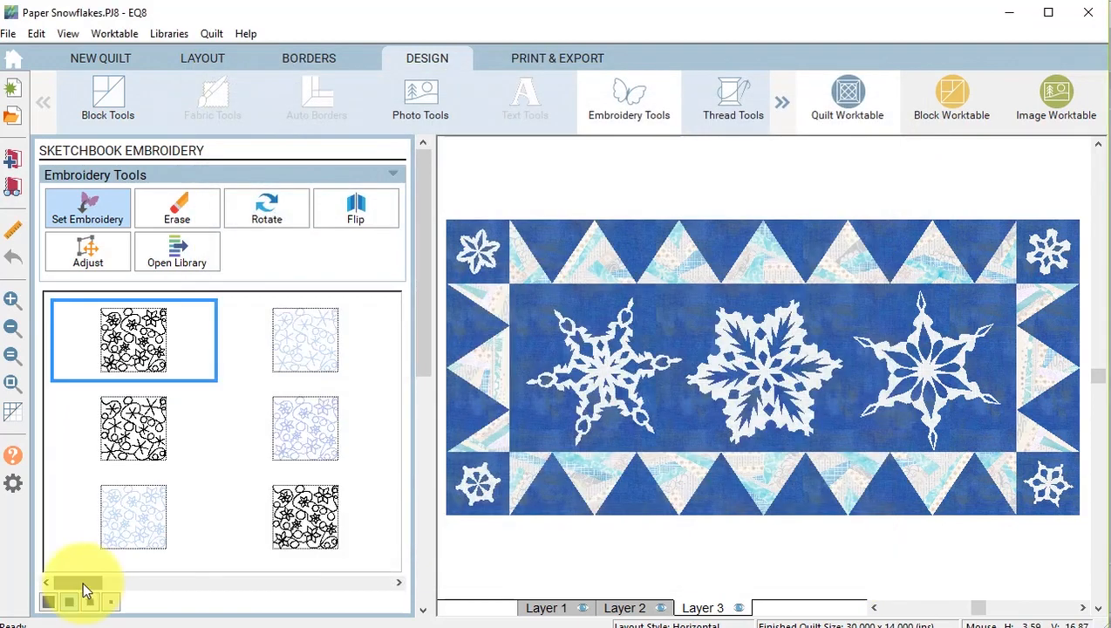
Enlarge the embroidery thumbnails, find the black meander with simple line snowflakes, and place it on Layer 3 of the quilt
drag(74, 584, 384, 584)
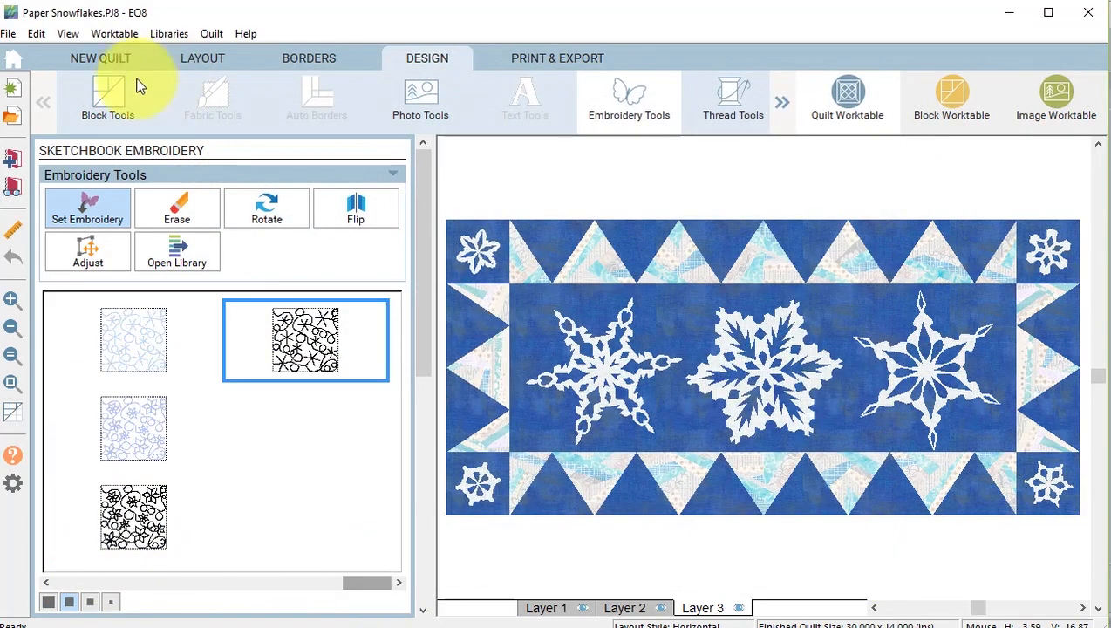
click(49, 601)
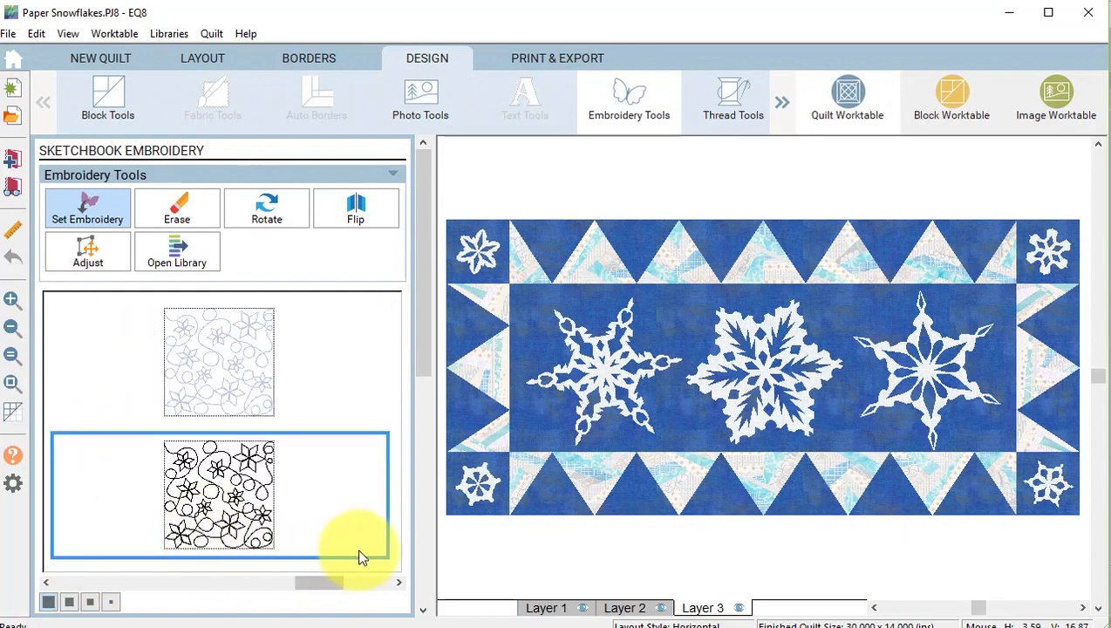
click(398, 582)
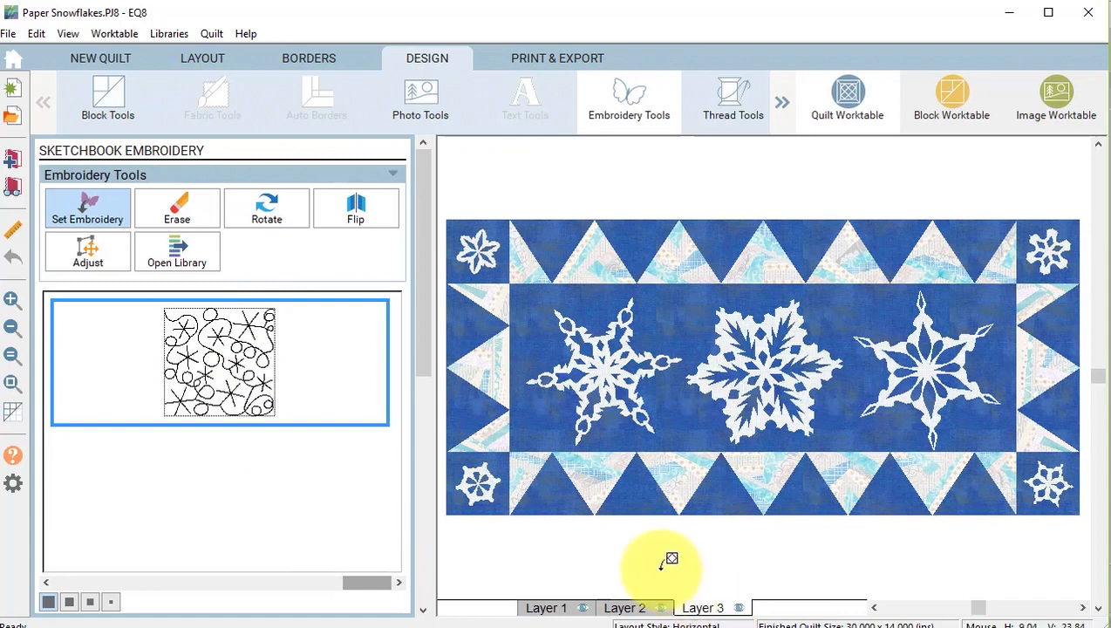
click(88, 210)
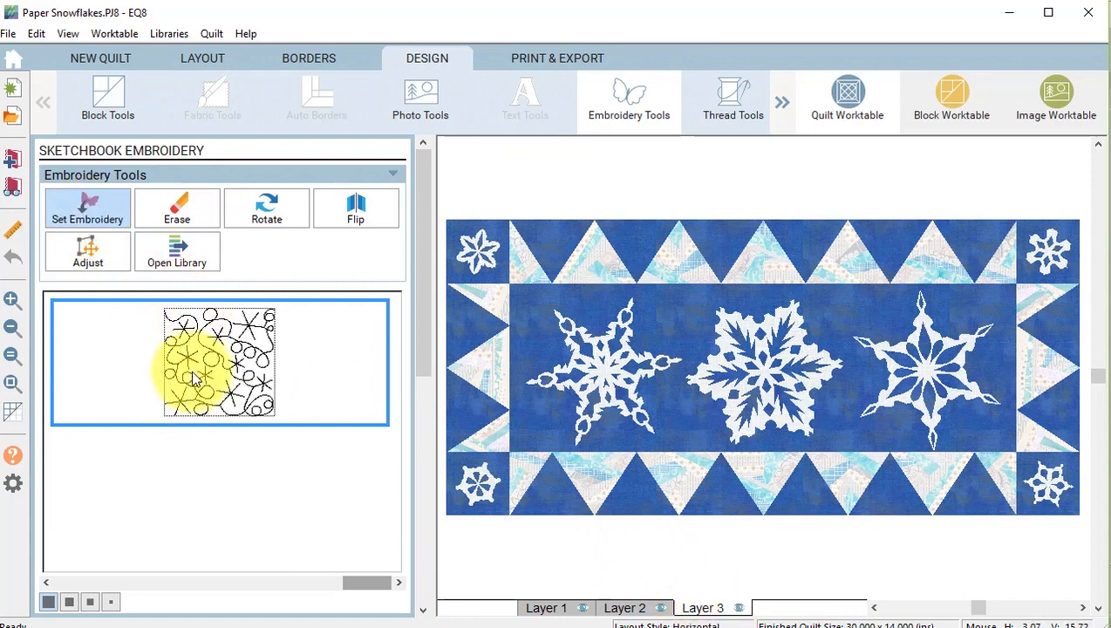
mouse_move(188, 377)
mouse_down()
mouse_move(459, 317)
mouse_move(557, 258)
mouse_move(567, 281)
mouse_up()
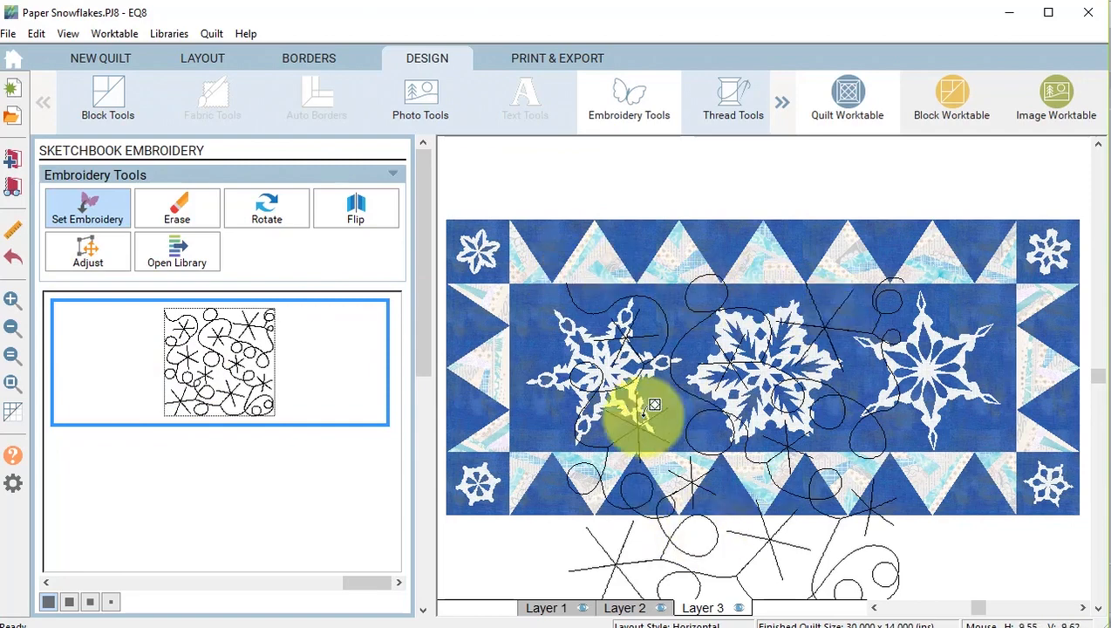
Move the placed meander up over the quilt and resize it to a width of 7.000 with its aspect ratio preserved
click(88, 254)
click(707, 546)
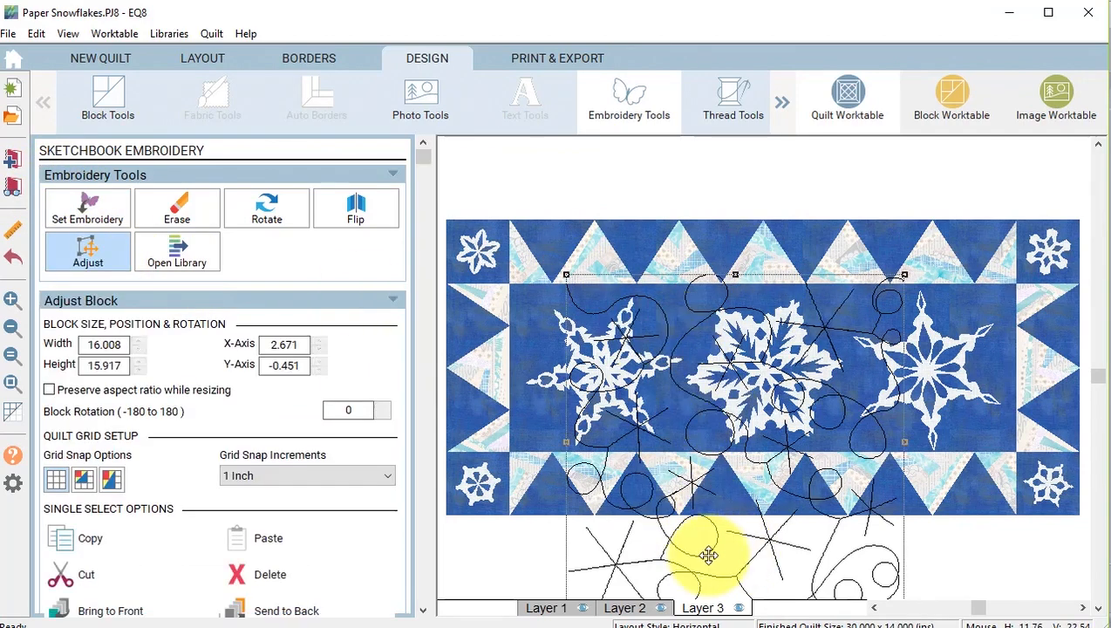
drag(715, 547, 681, 436)
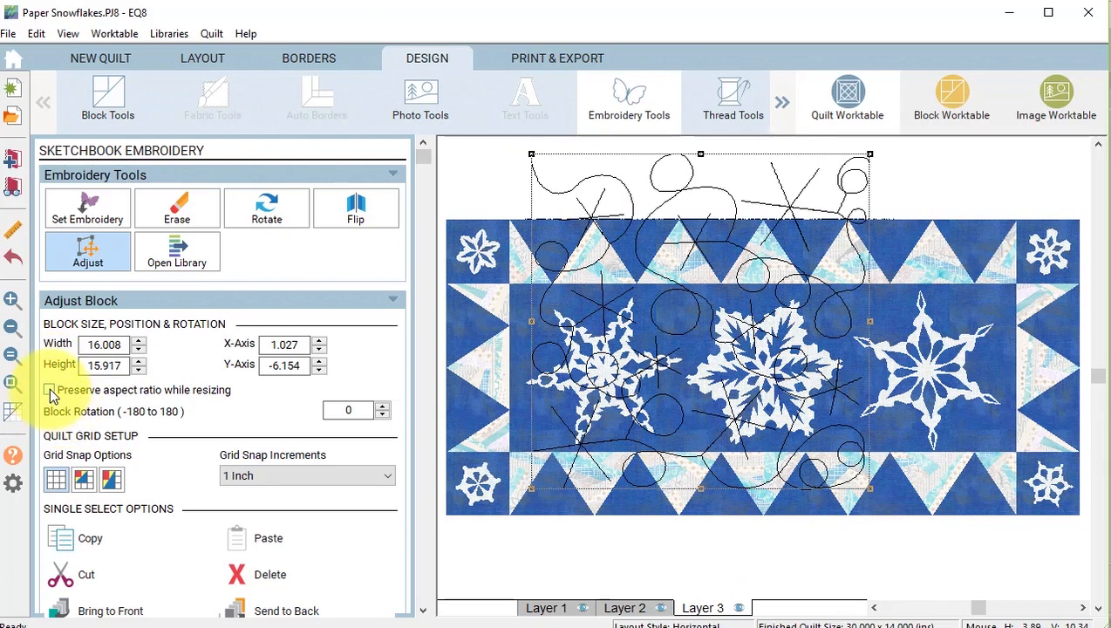
click(49, 391)
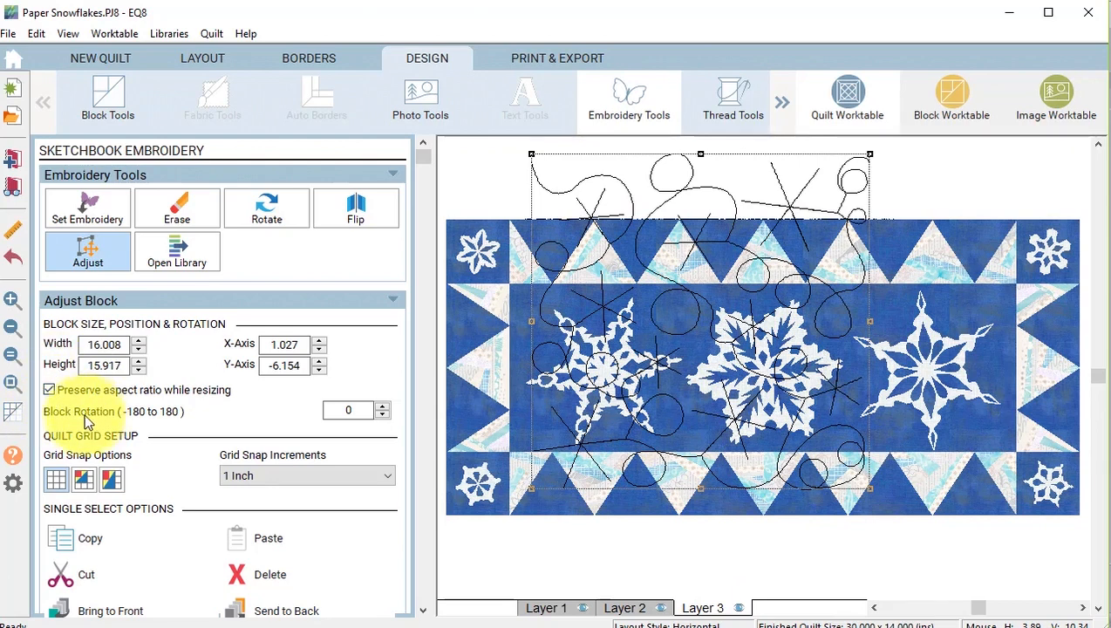
double_click(82, 344)
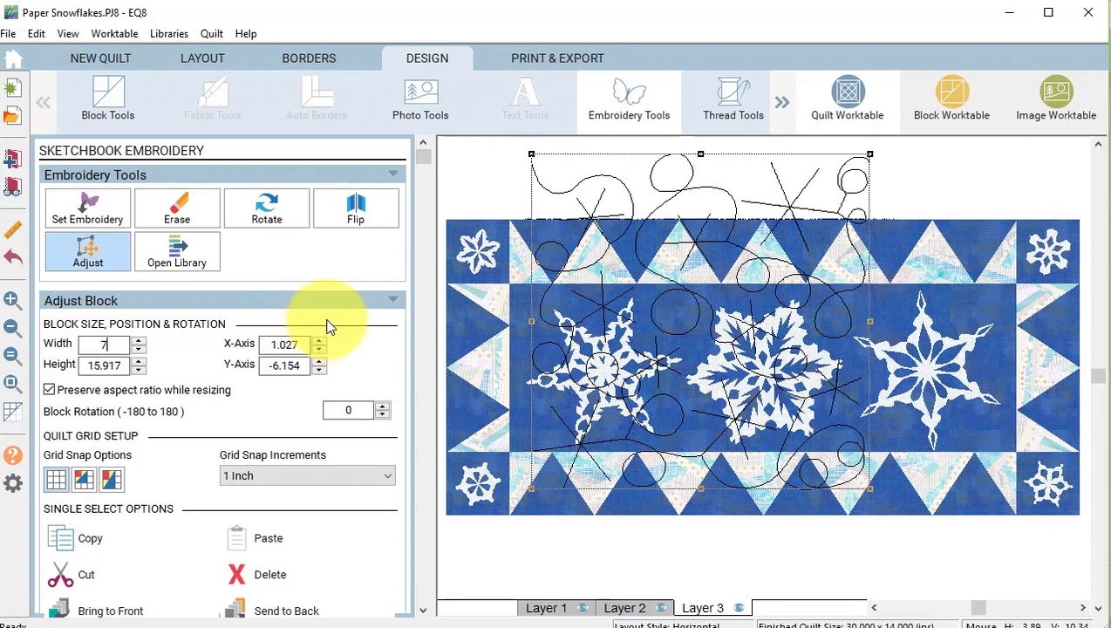
key(Return)
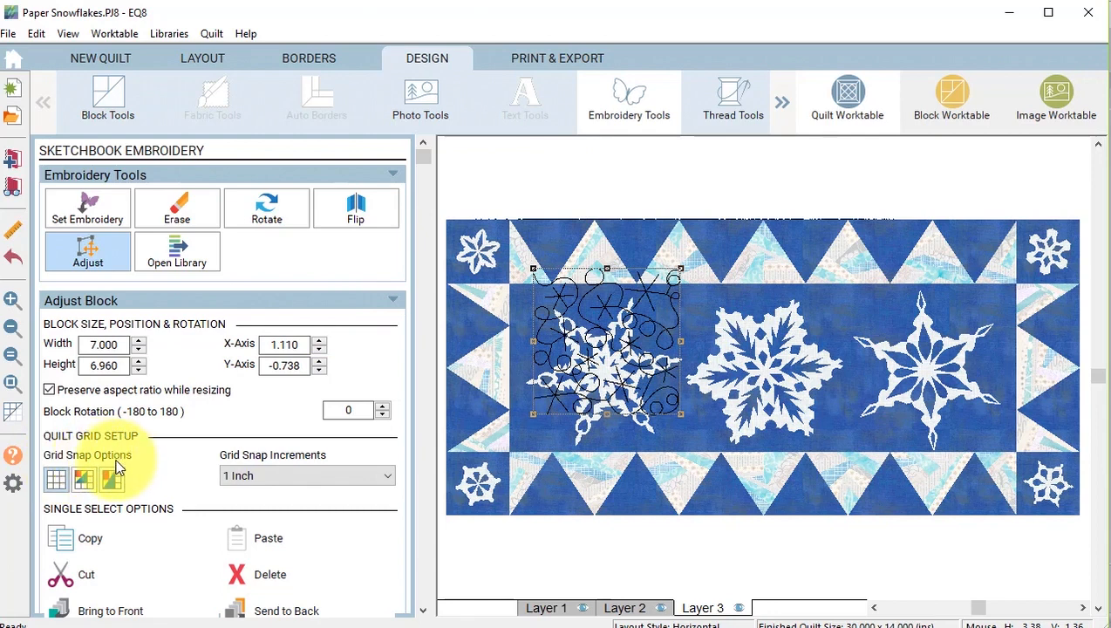
With grid snapping at 1 Inch, position the meander in the quilt's upper-left corner at X -3.000, Y -3.000
click(54, 486)
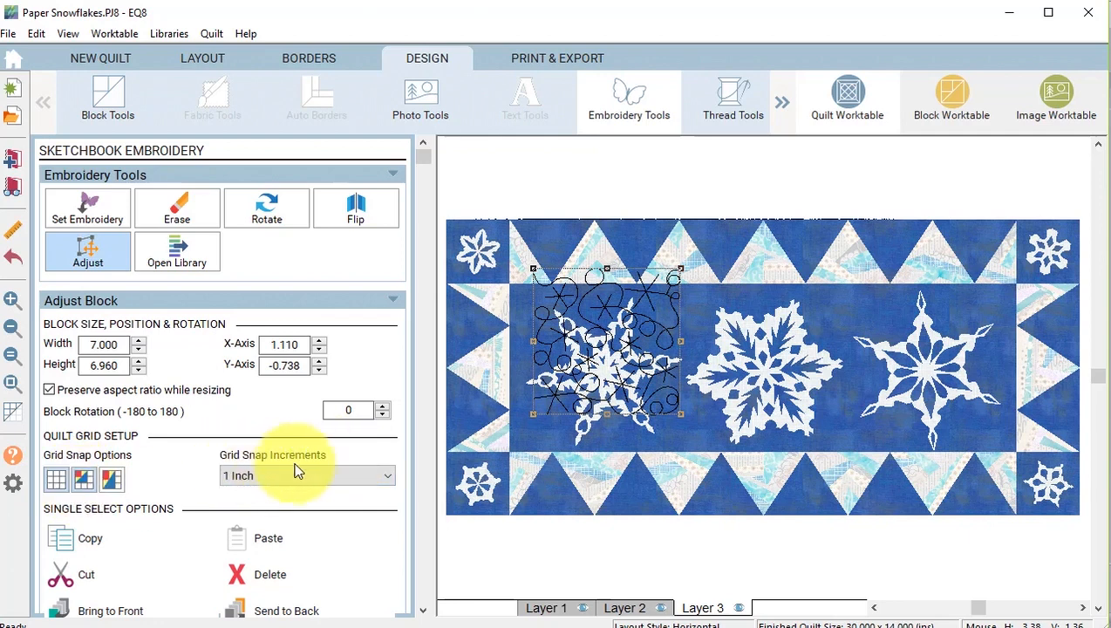
click(389, 480)
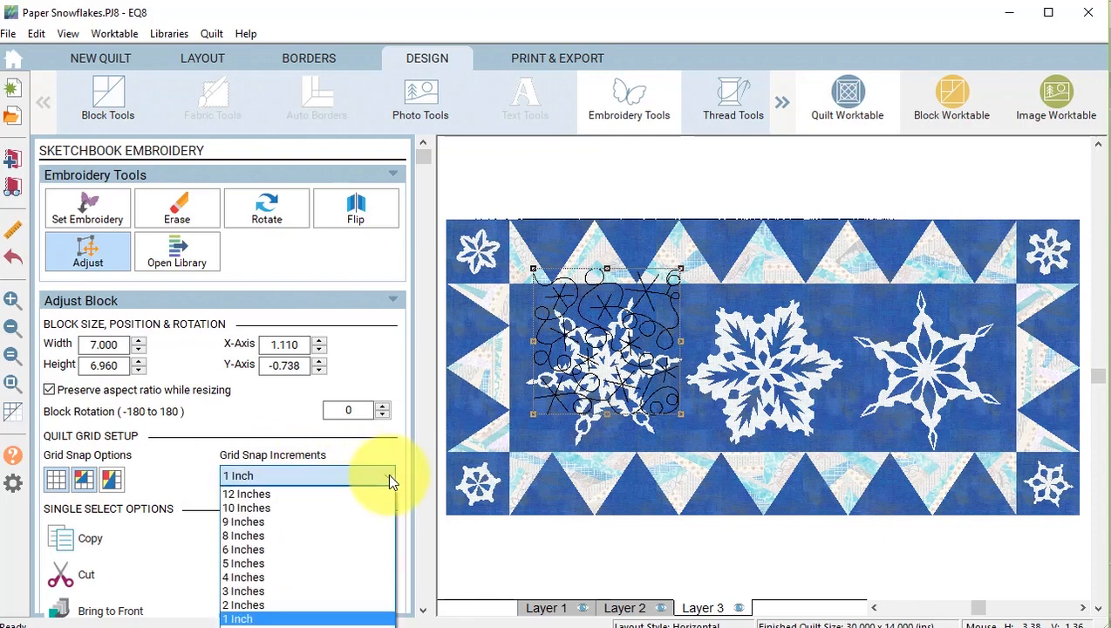
click(389, 478)
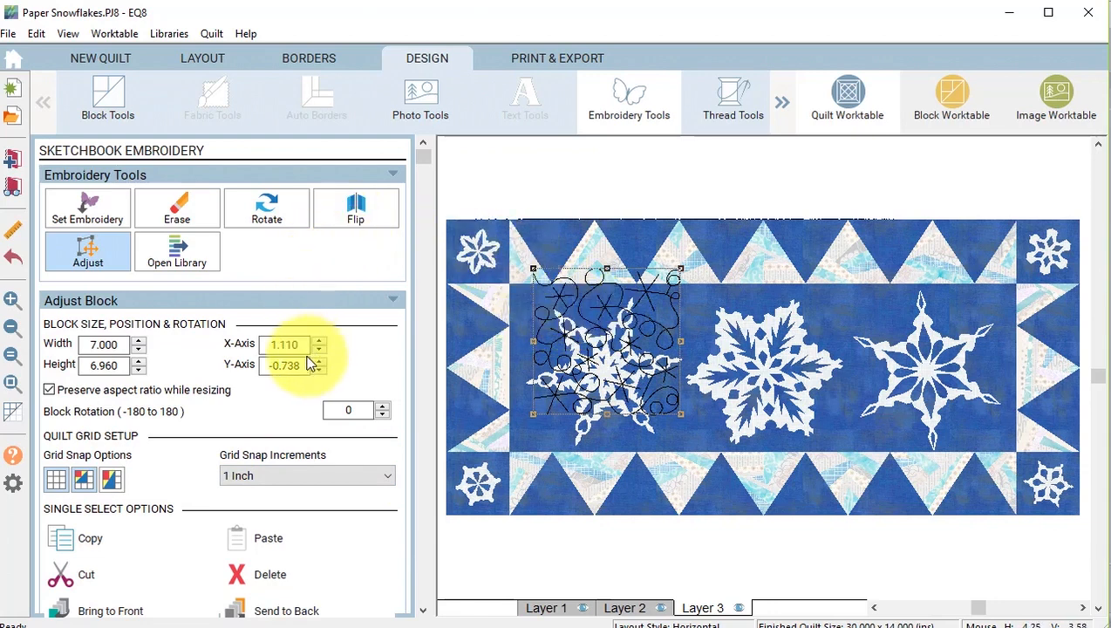
drag(600, 365, 446, 318)
scroll(752, 361, up, 3)
drag(751, 361, 682, 397)
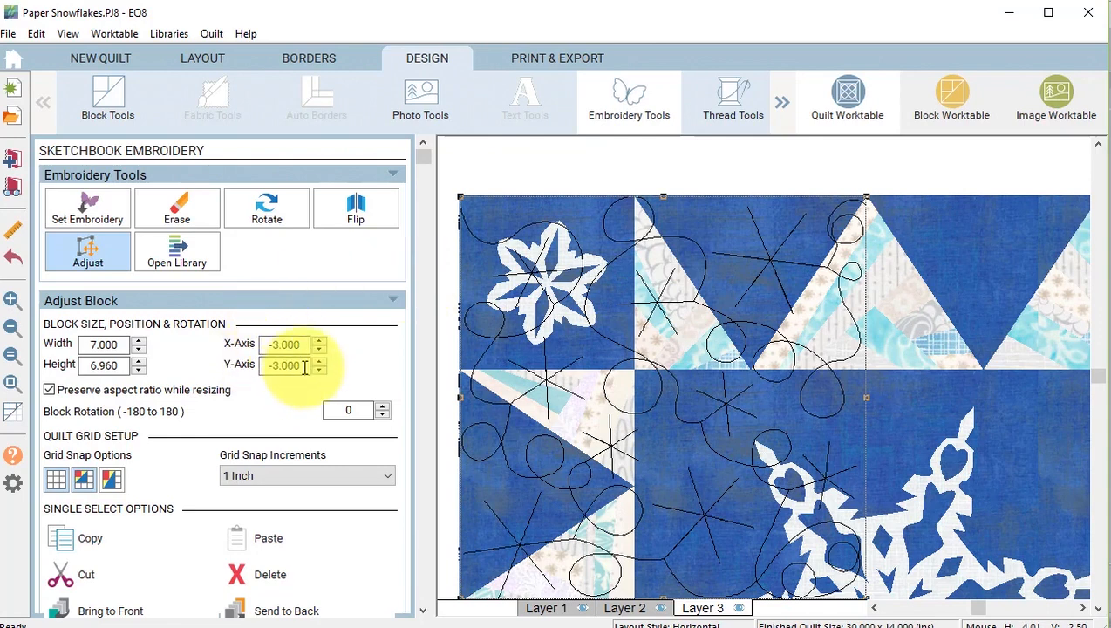
click(11, 385)
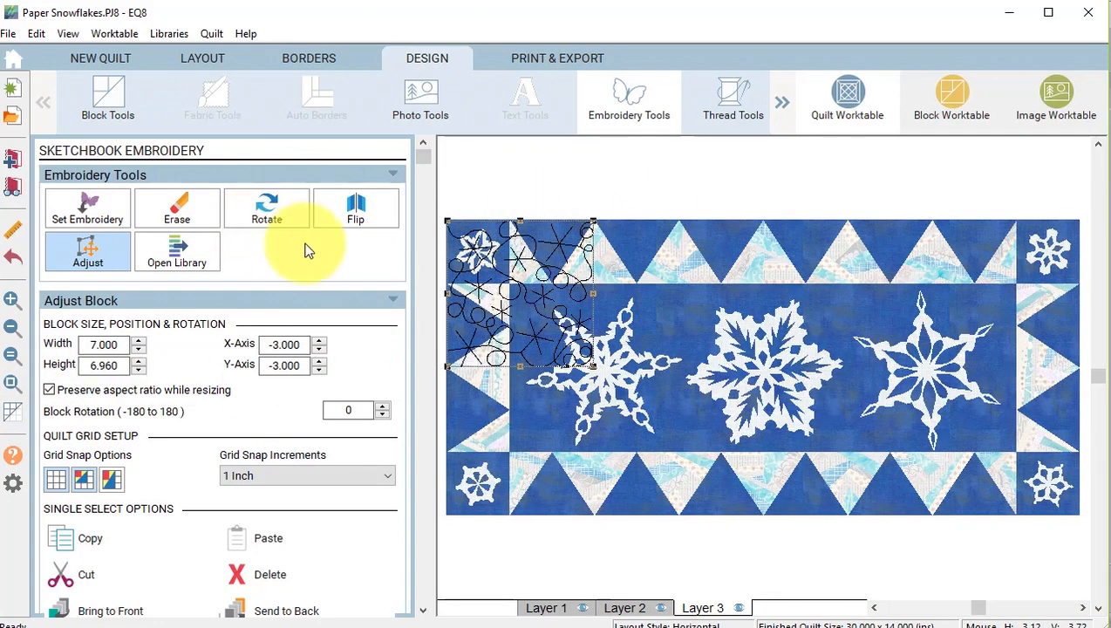
Copy the meander block and paste four copies, spreading them over the quilt with one beside the original at X 4.000, Y -3.000
click(100, 539)
click(278, 538)
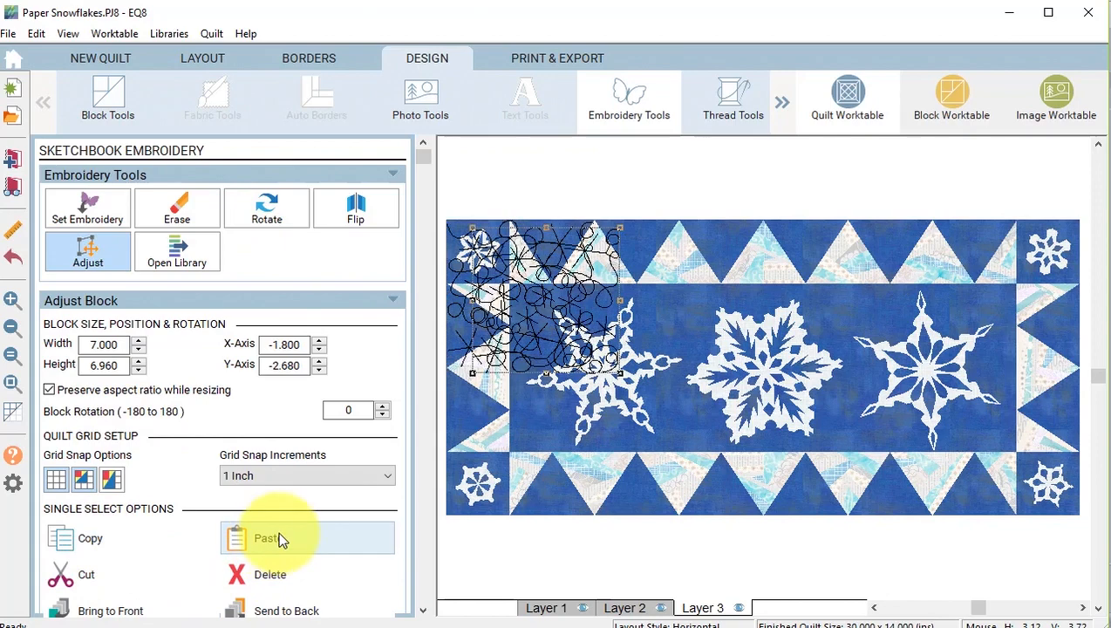
click(278, 538)
click(278, 538)
click(278, 538)
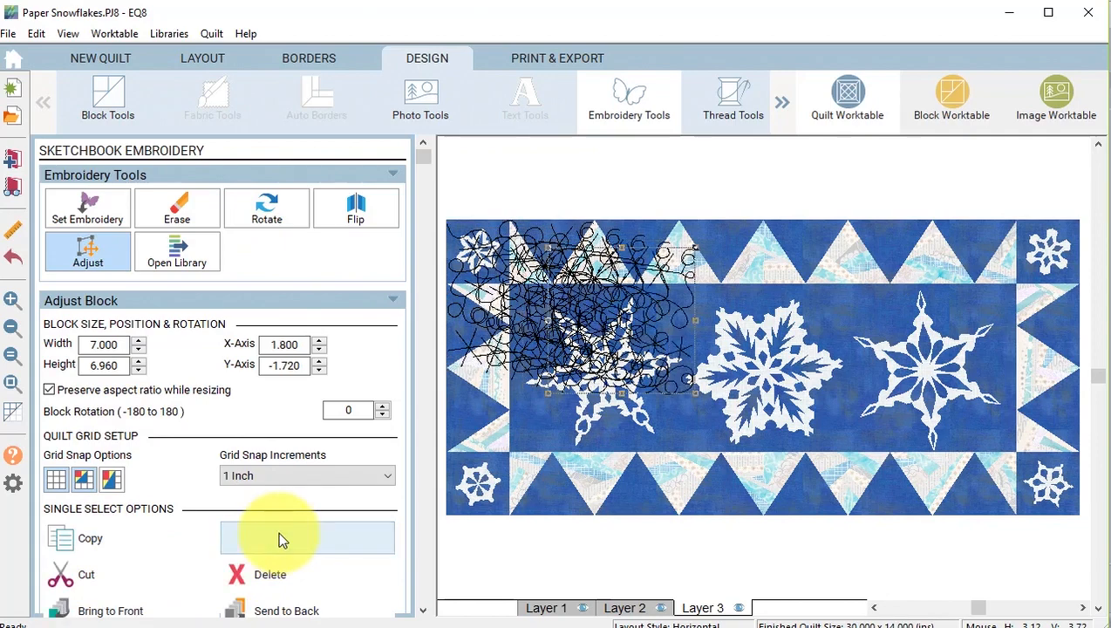
mouse_move(632, 310)
mouse_down()
mouse_move(551, 464)
mouse_move(531, 449)
mouse_move(531, 429)
mouse_move(588, 421)
mouse_move(665, 323)
mouse_move(709, 489)
mouse_move(528, 330)
mouse_move(913, 318)
mouse_move(719, 311)
mouse_move(640, 293)
mouse_up()
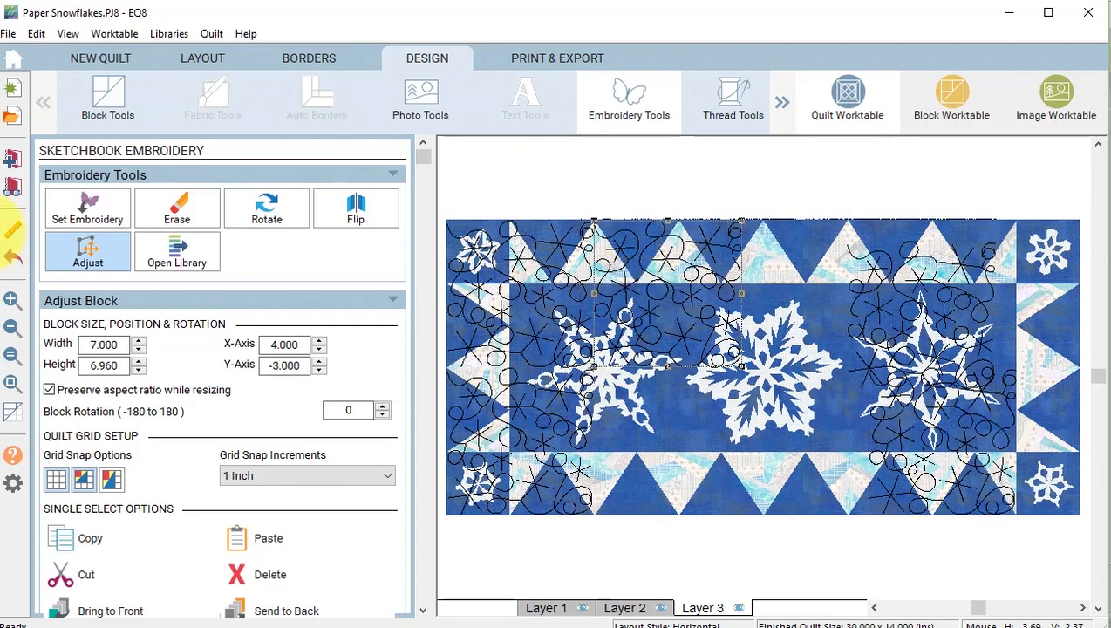
Check the join between neighbouring meander blocks and arrange the copies edge to edge in two rows of four, the last at X 18.000, Y 4.000
click(13, 299)
drag(525, 211, 671, 312)
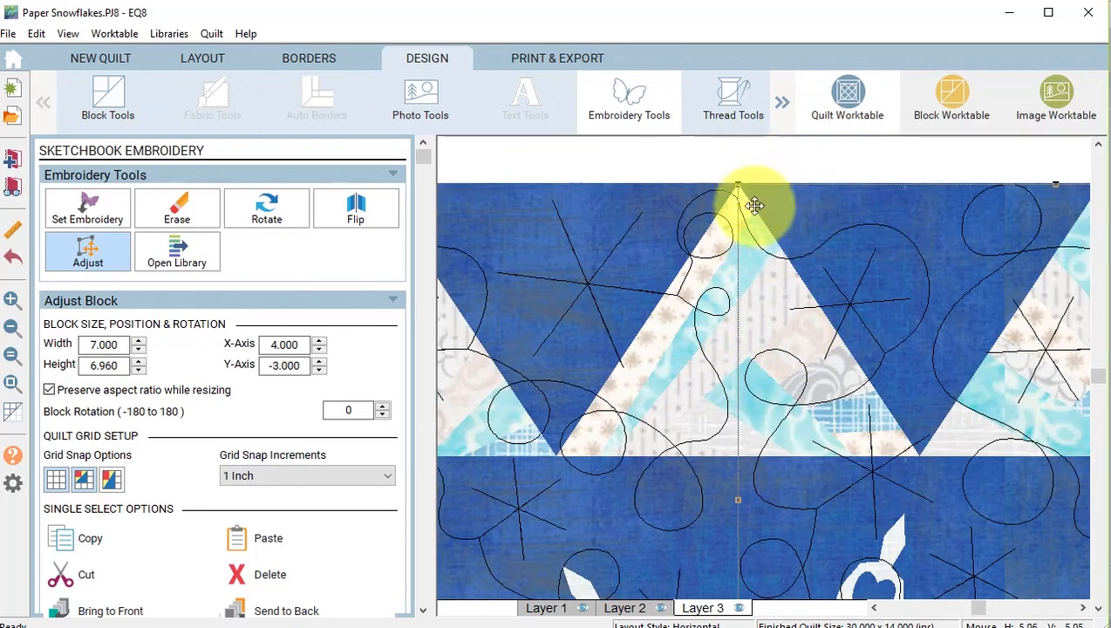
click(773, 154)
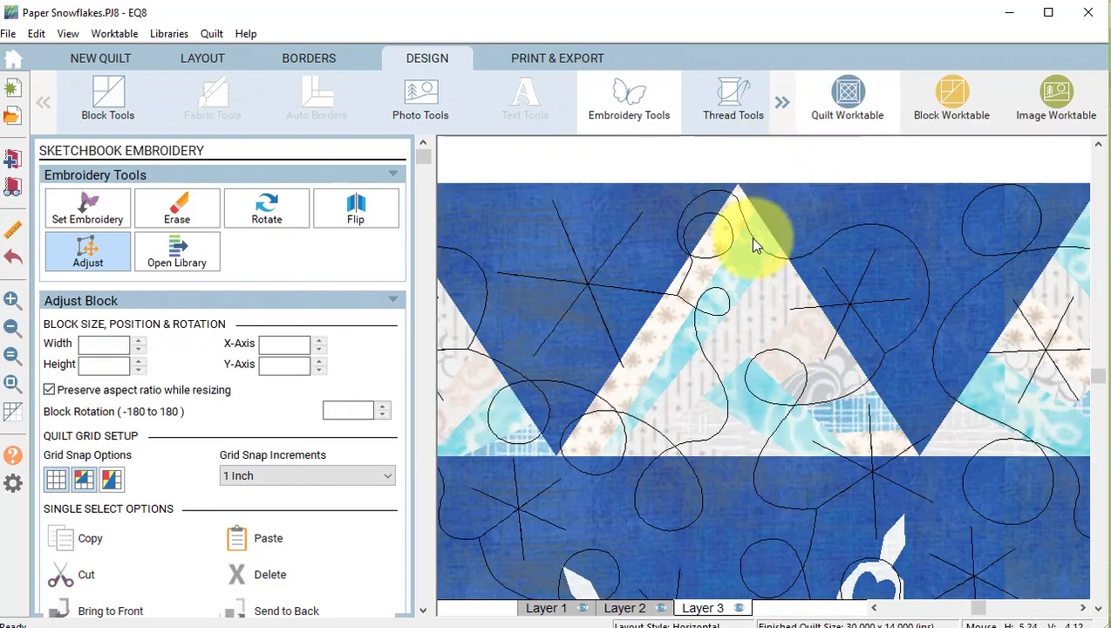
click(846, 385)
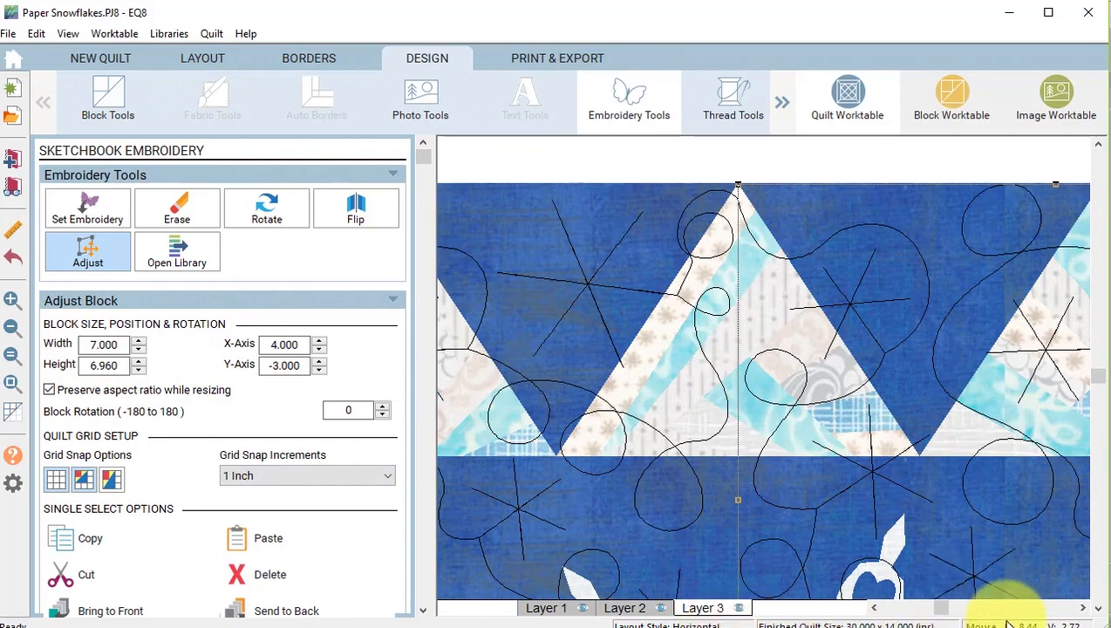
drag(942, 608, 995, 608)
click(961, 487)
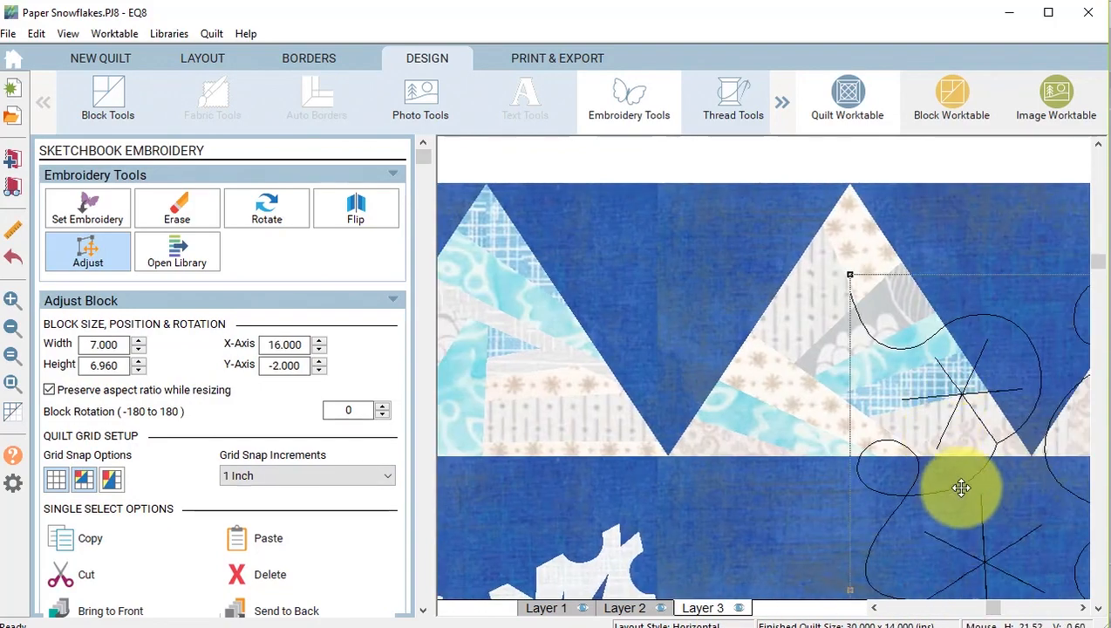
drag(961, 487, 512, 458)
drag(995, 609, 986, 608)
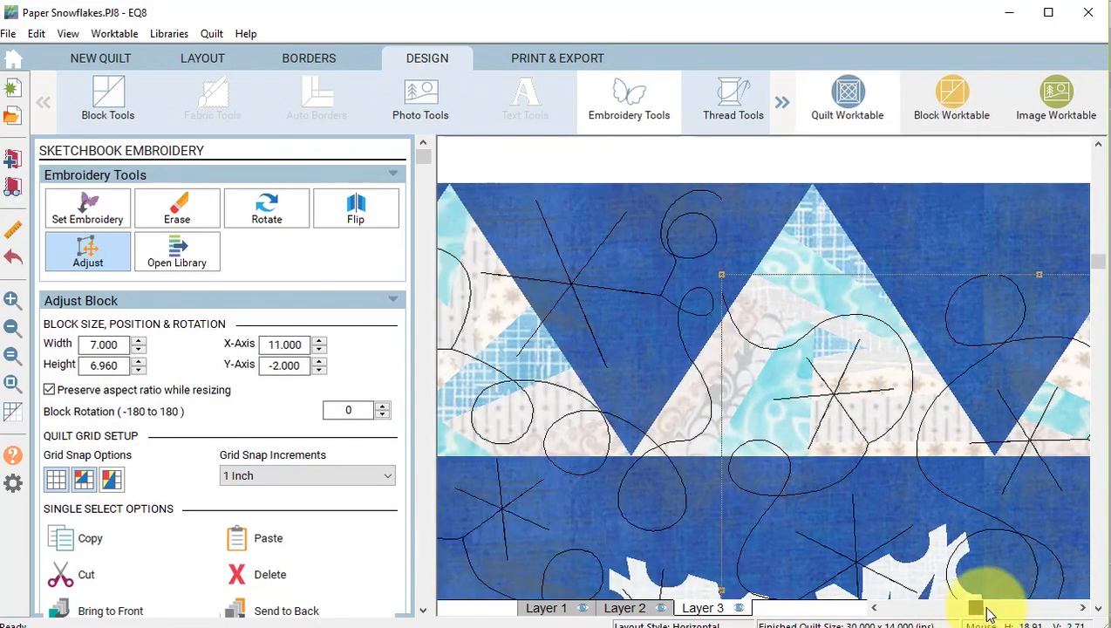
drag(677, 471, 657, 359)
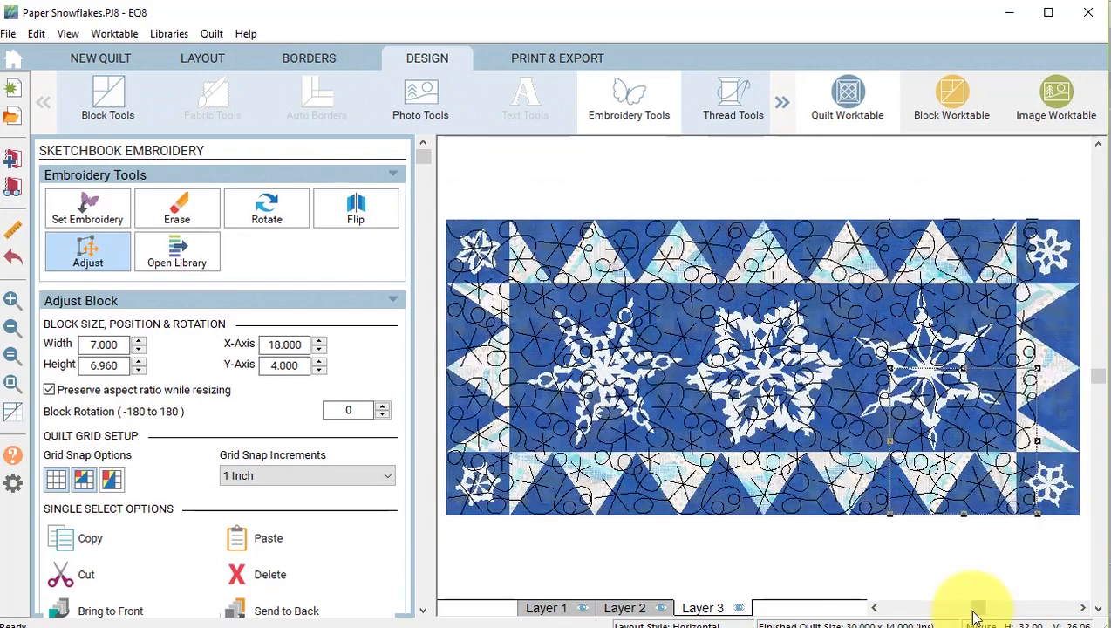
Cover the quilt's right end with two more meander blocks, one above the other, the lower one at X 25.000, Y 4.000
drag(978, 613, 1007, 609)
click(775, 284)
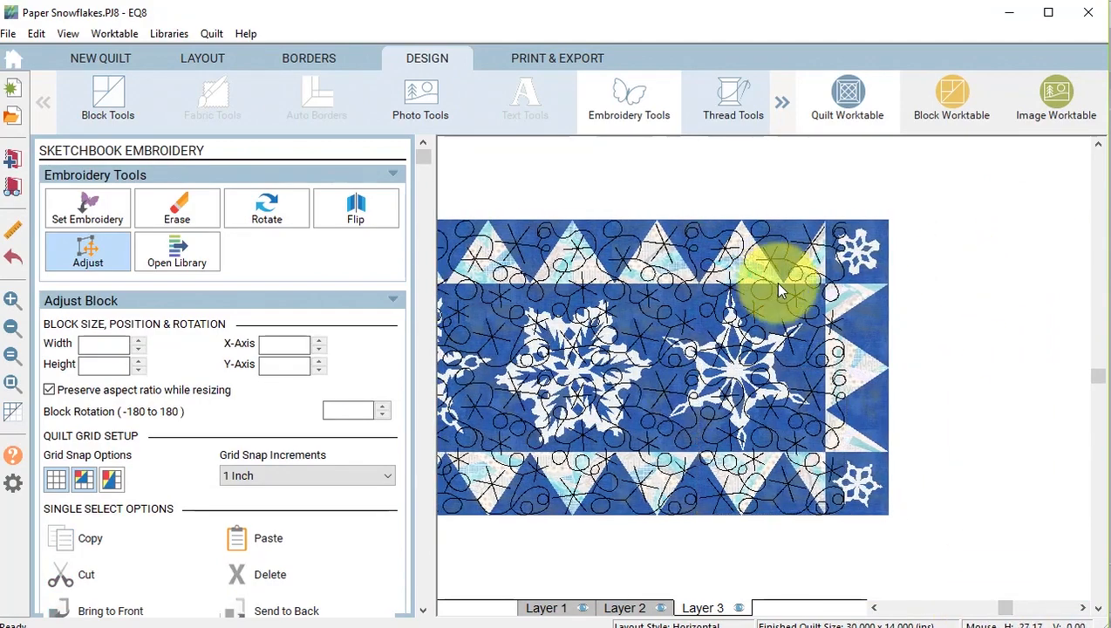
drag(801, 294, 950, 460)
click(942, 368)
click(942, 367)
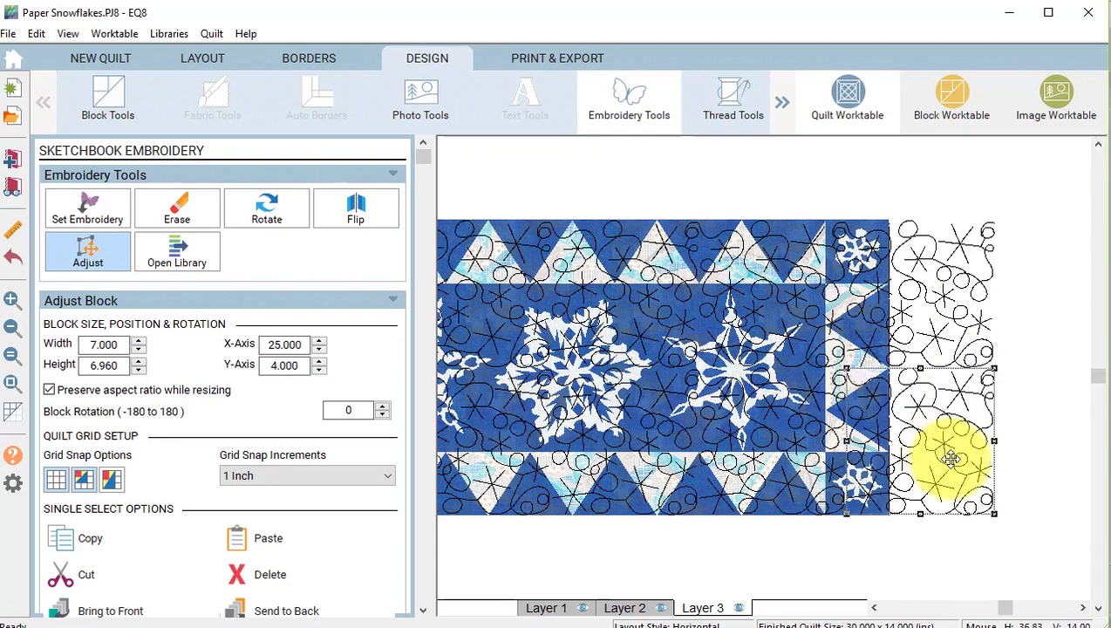
click(1053, 429)
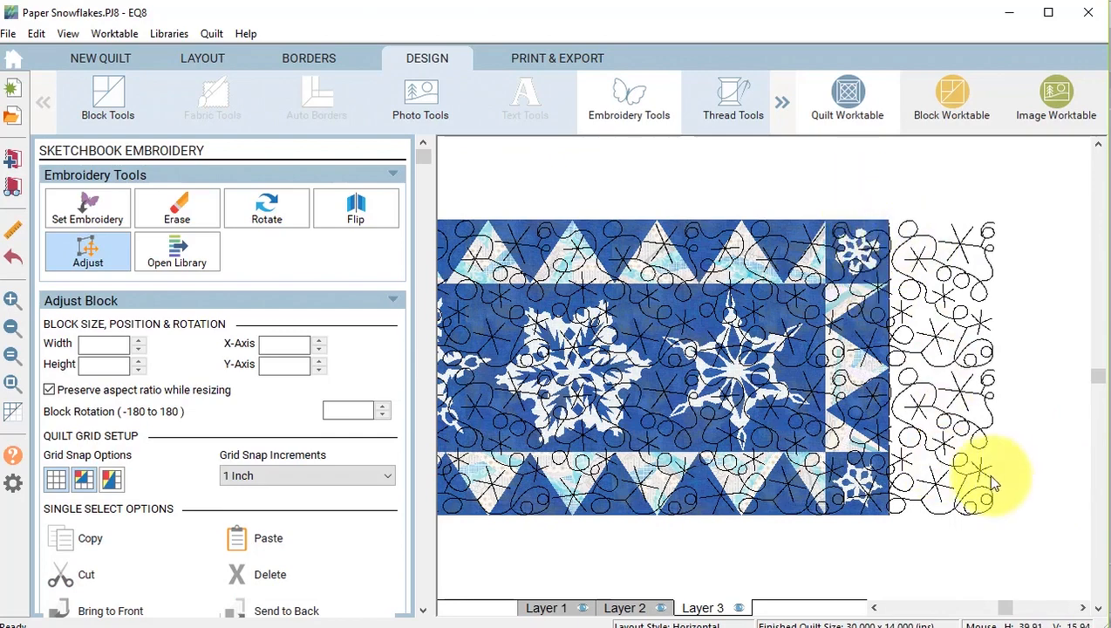
scroll(1008, 613, down, 1)
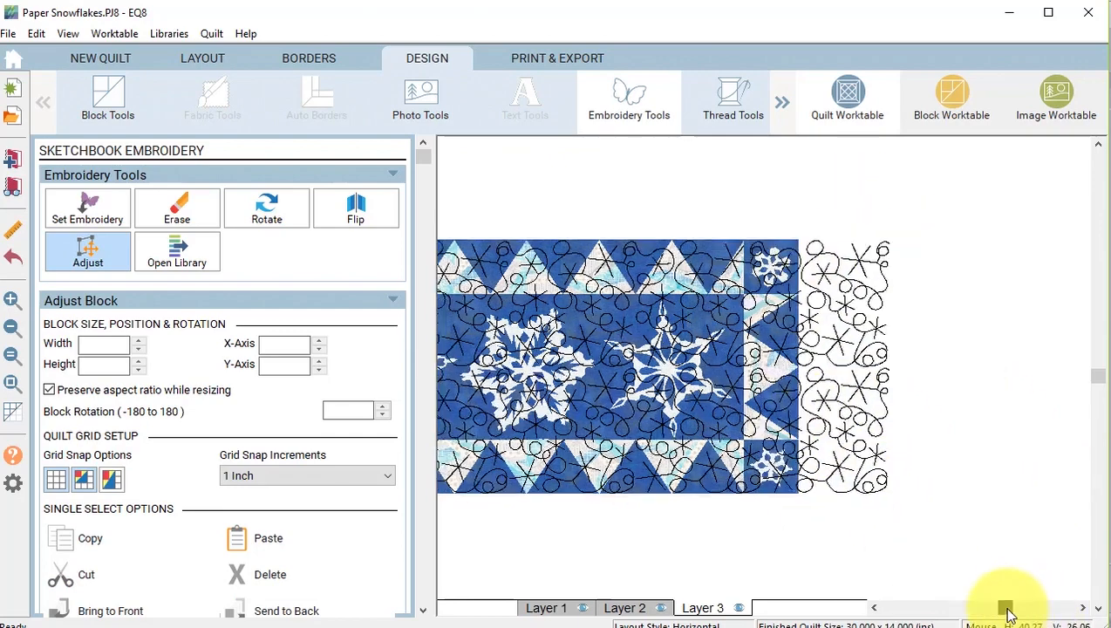
drag(1006, 607, 980, 615)
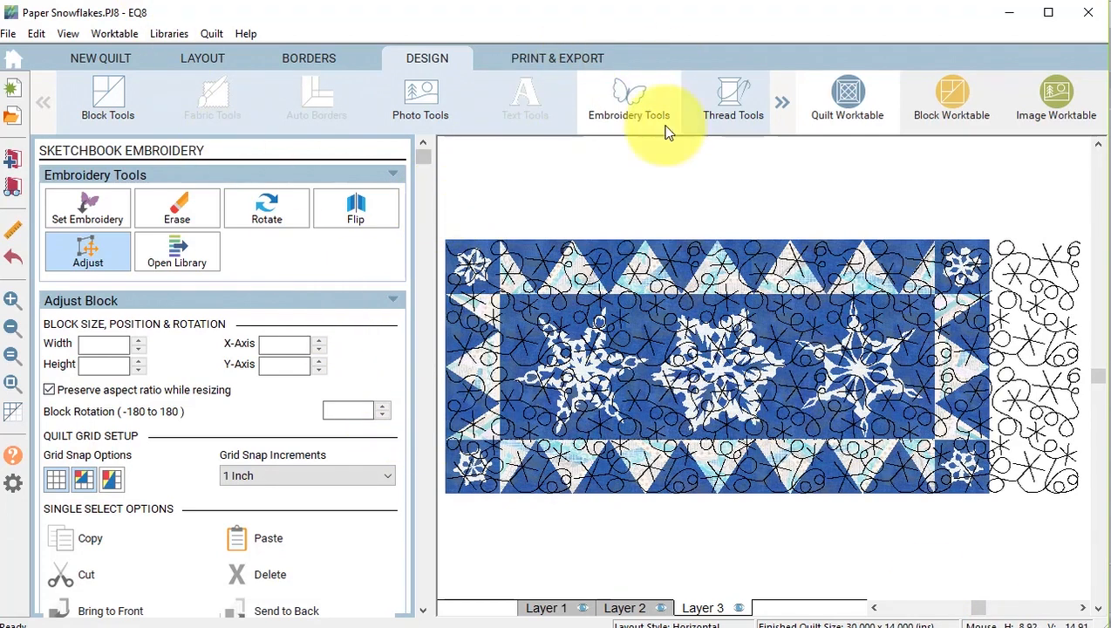
Swap the black thread of all the meander quilting for Robison-Anton Ice Blue 122-5600
click(729, 94)
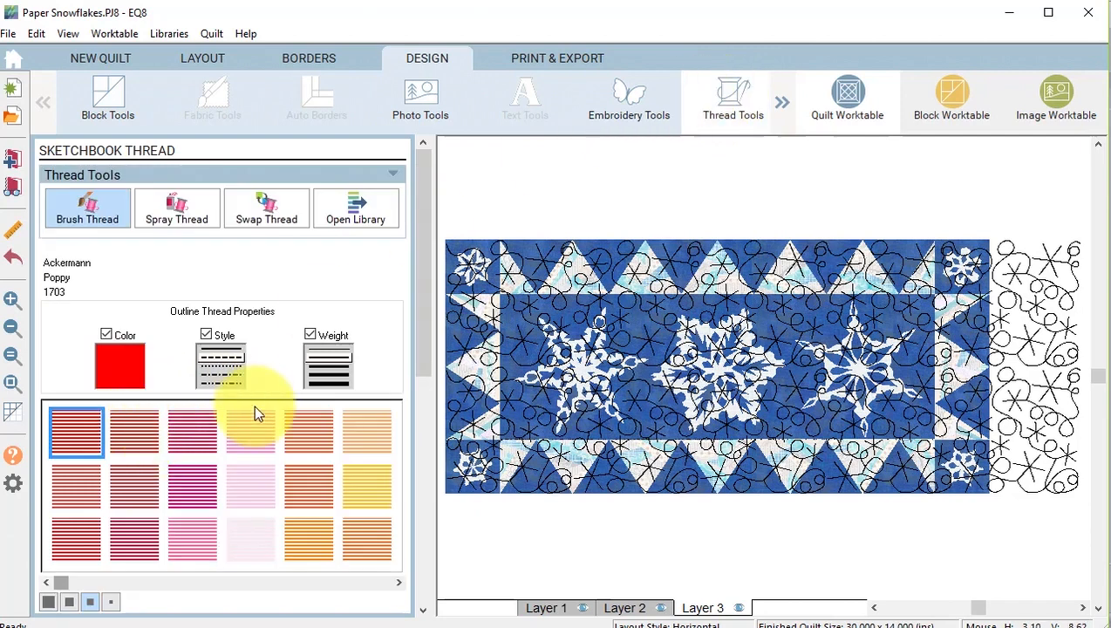
drag(63, 585, 249, 577)
click(310, 541)
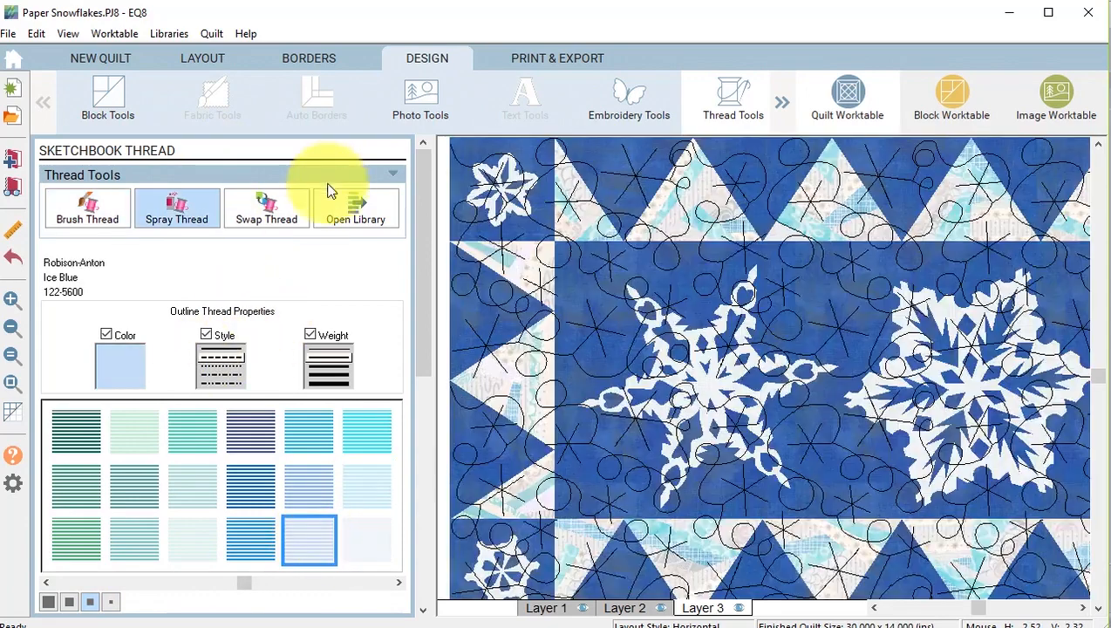
click(277, 209)
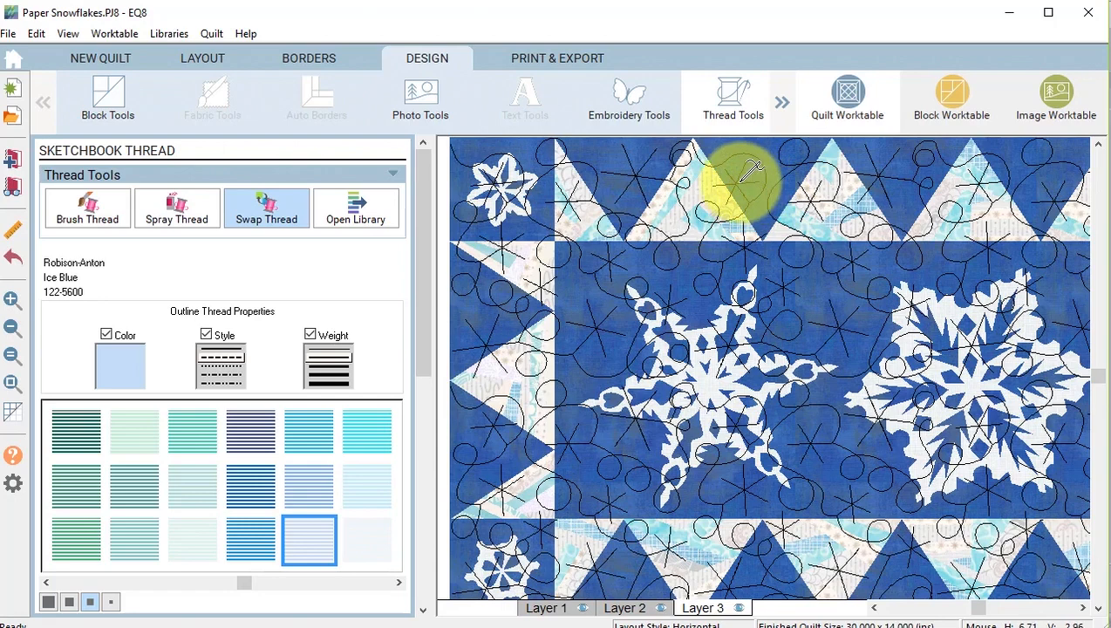
click(646, 218)
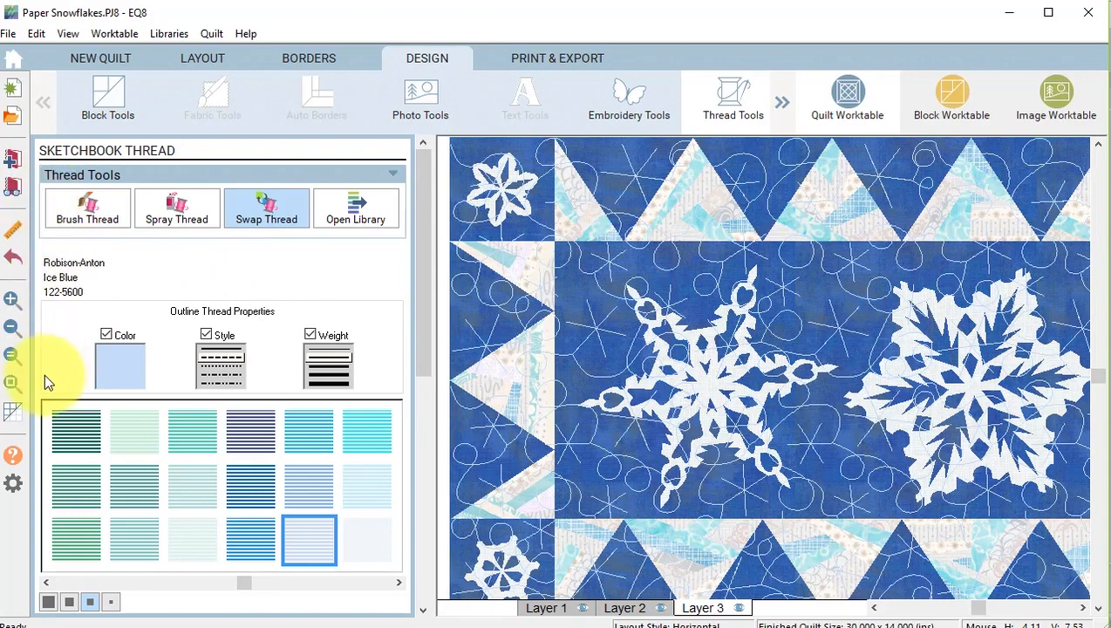
click(10, 385)
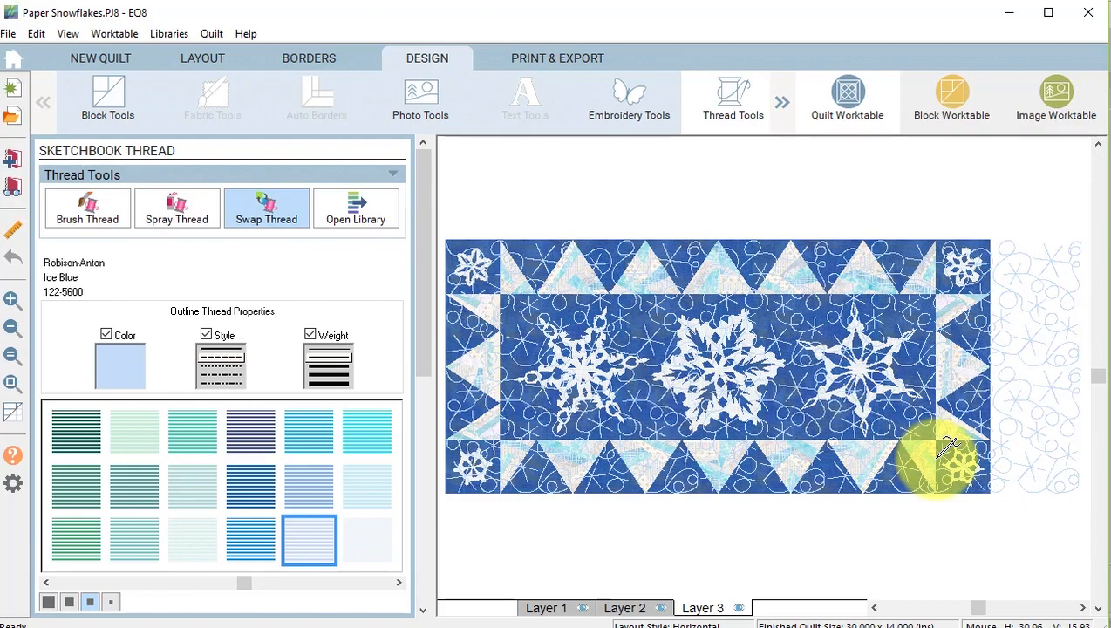
Replace the meander embroidery in the five upper-row blocks on Layer 3 with the black design of six-petal snowflakes and loops
click(628, 102)
click(278, 582)
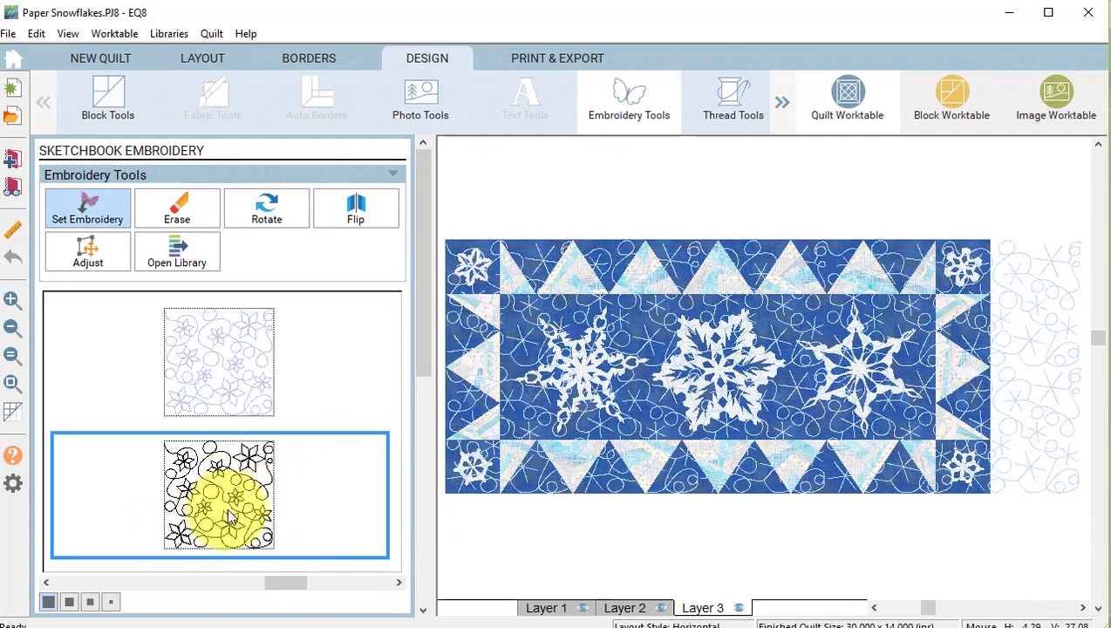
click(77, 207)
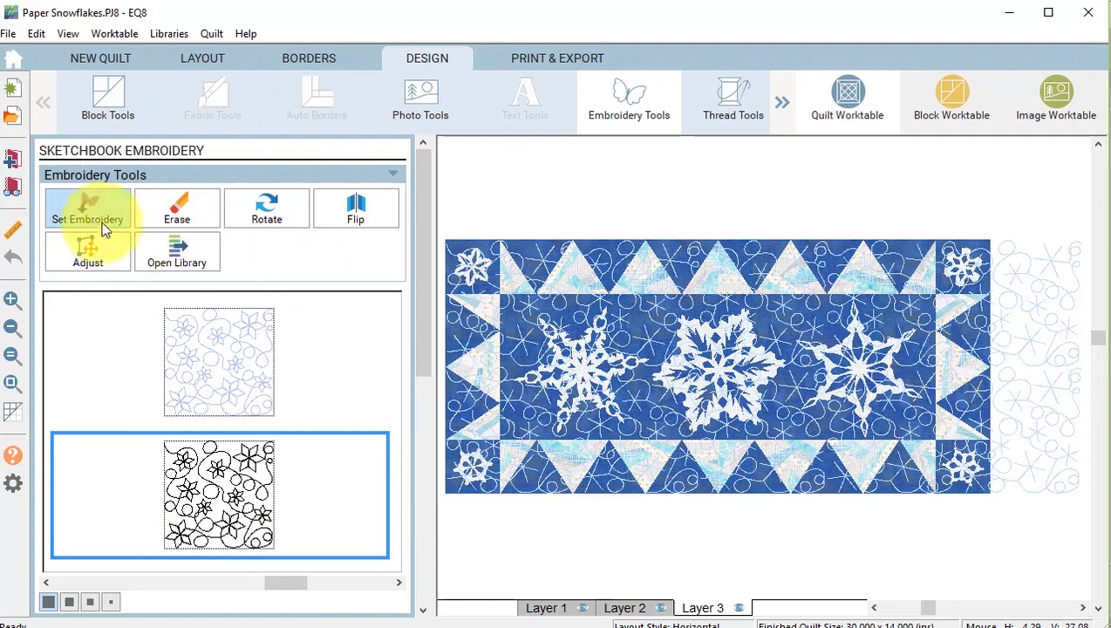
click(514, 302)
click(620, 297)
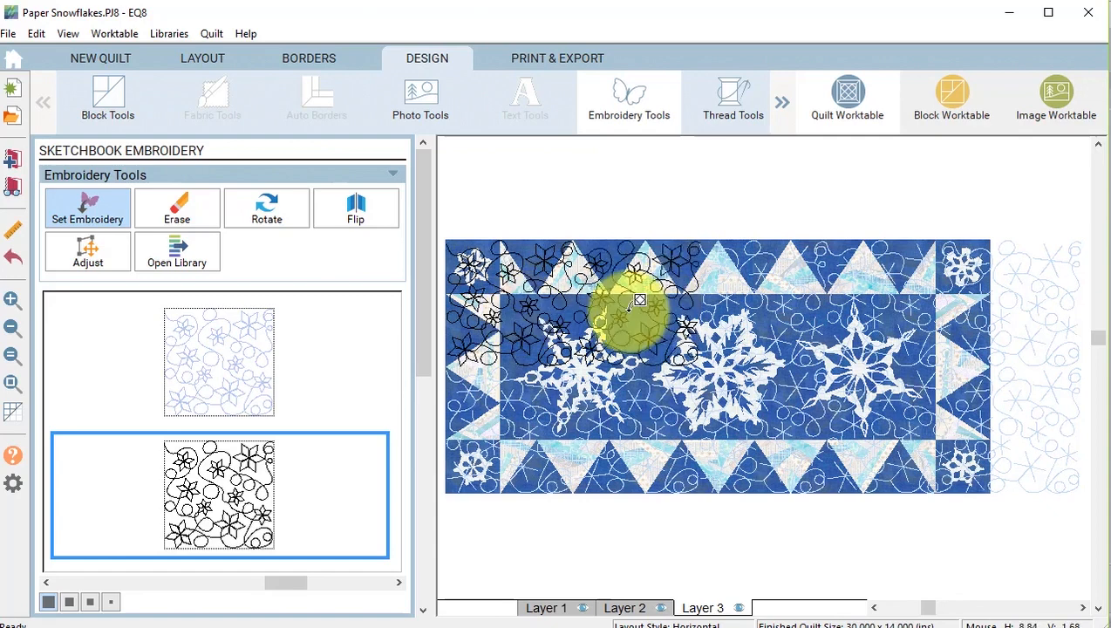
click(737, 305)
click(846, 307)
click(975, 305)
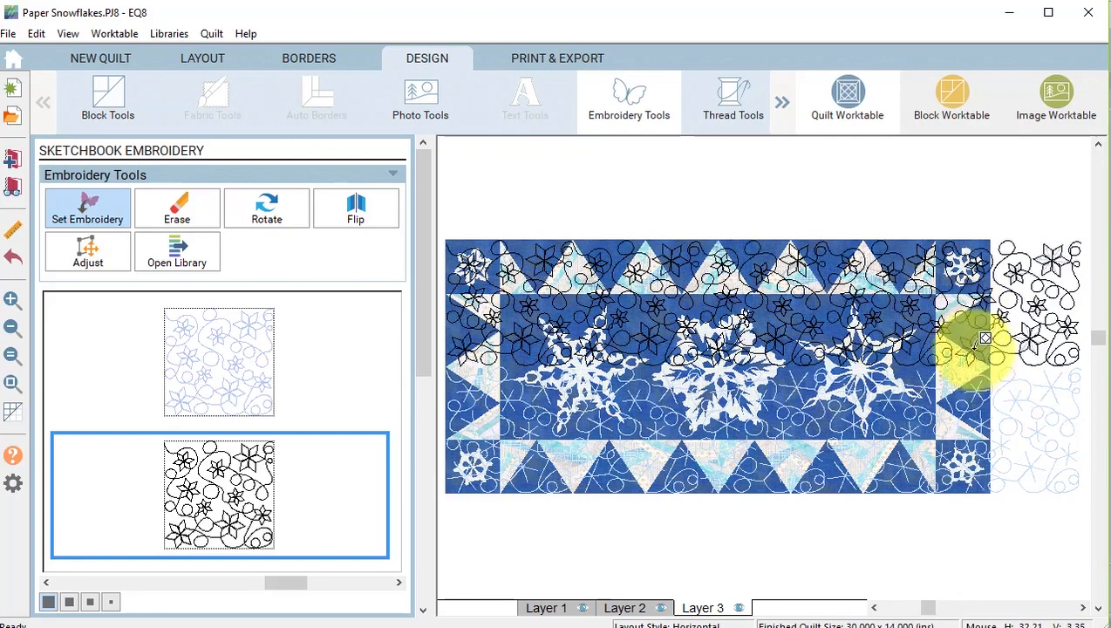
Set the same black six-petal snowflake meander into the five lower-row blocks, replacing the previous design
click(978, 397)
click(911, 417)
click(784, 426)
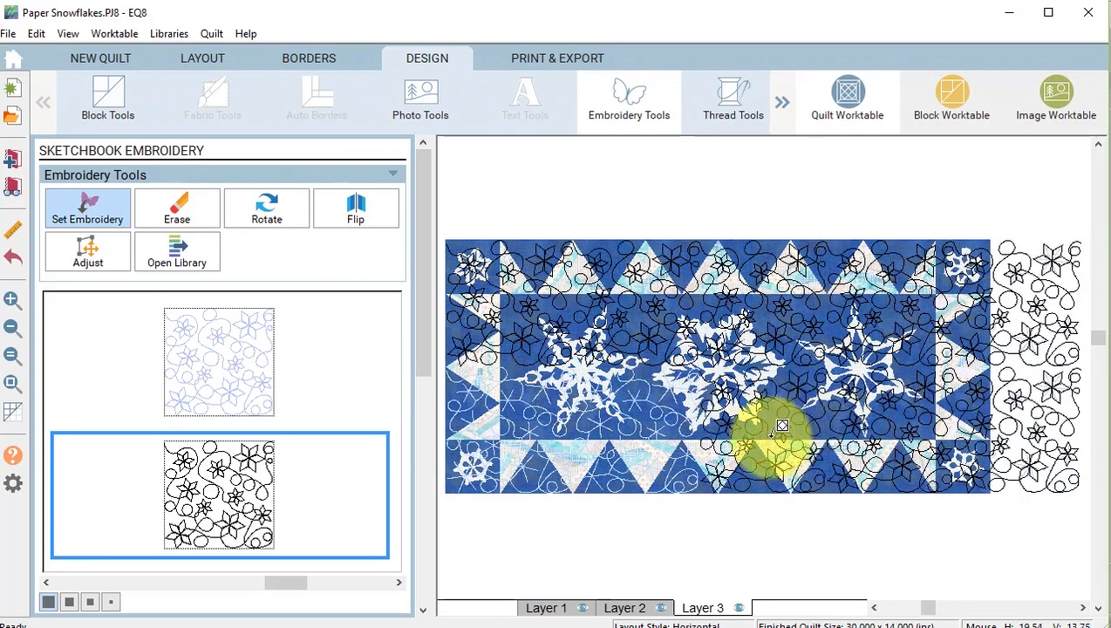
click(661, 426)
click(558, 425)
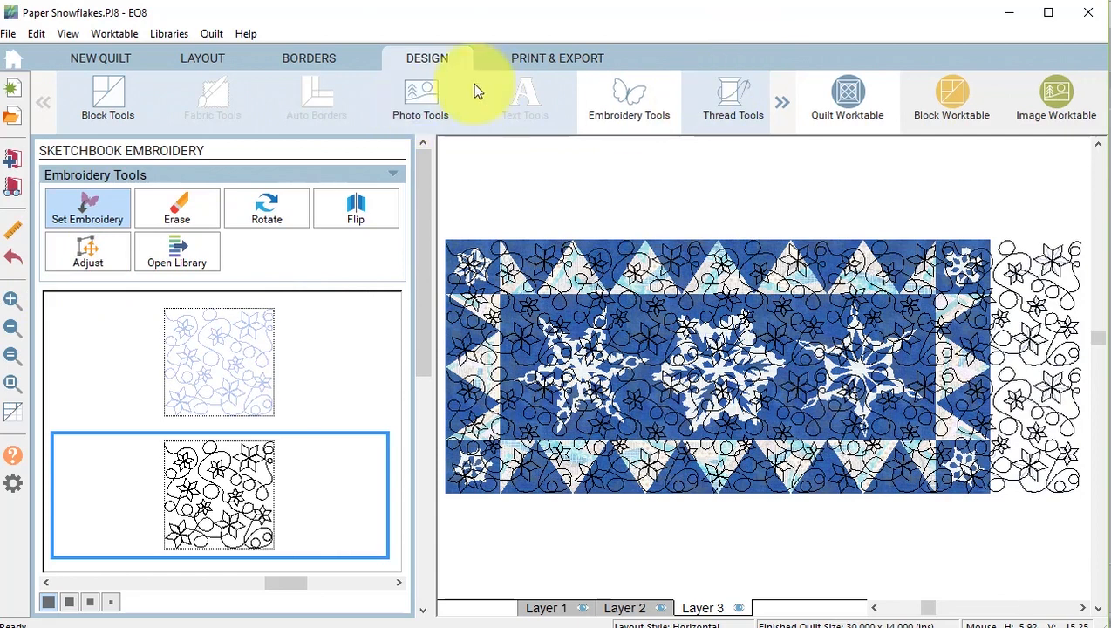
Swap the new meander's black thread for Robison-Anton Ice Blue 122-5600 and add the quilt to the Project Sketchbook
click(732, 102)
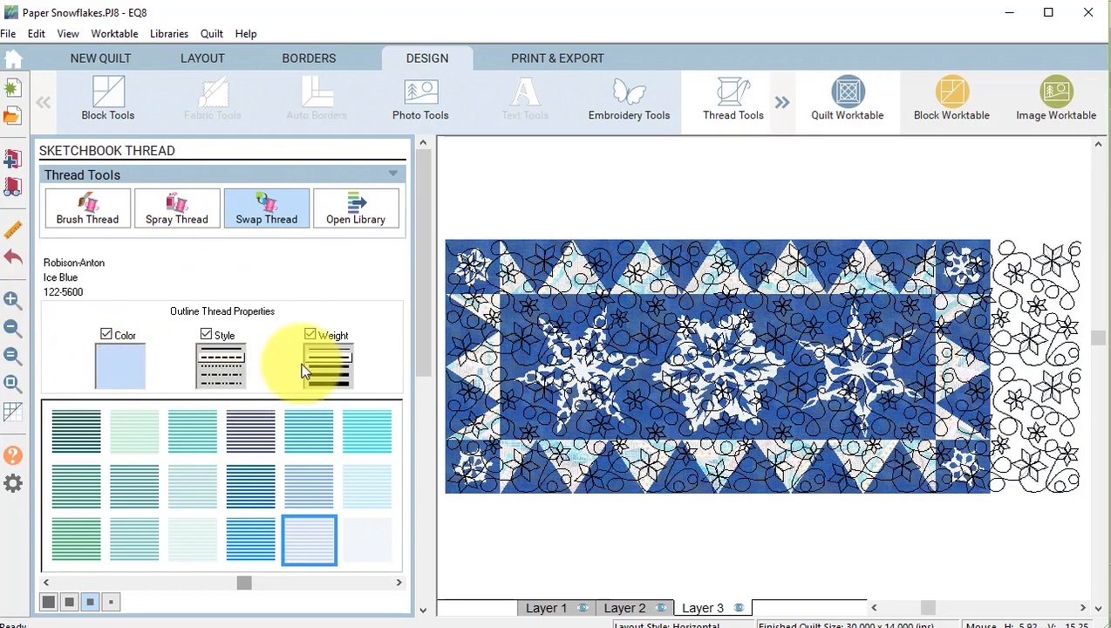
drag(528, 267, 678, 360)
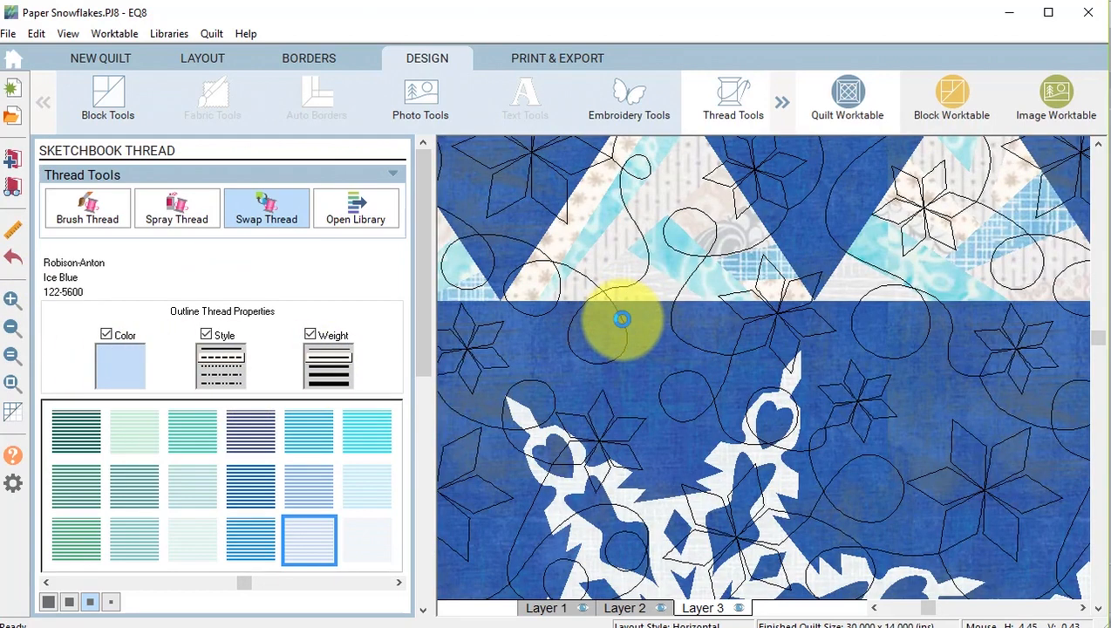
click(621, 319)
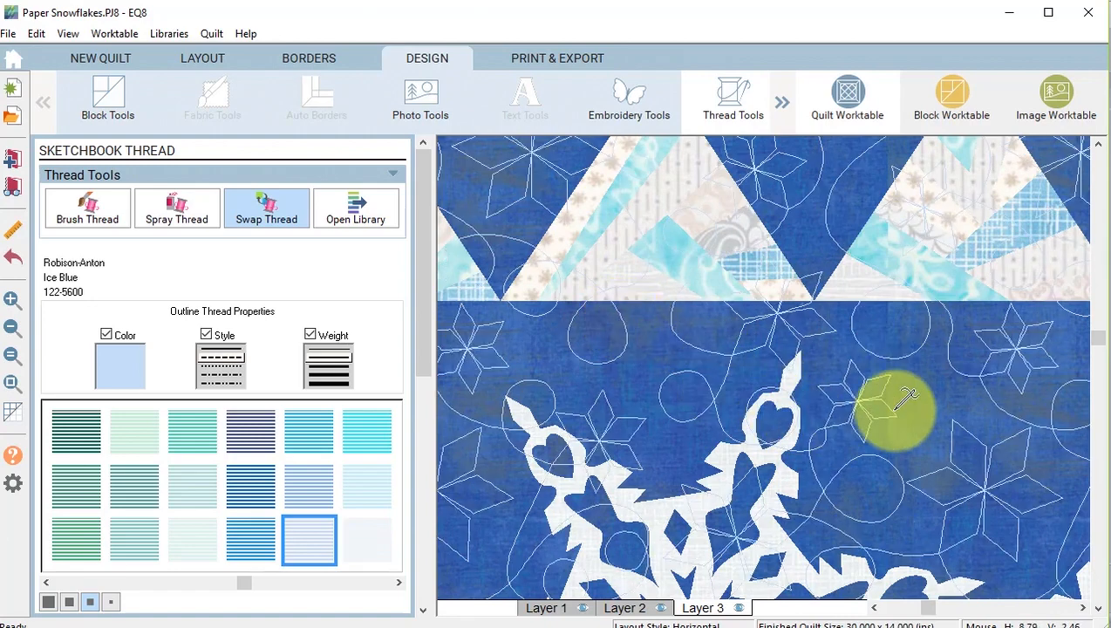
click(12, 384)
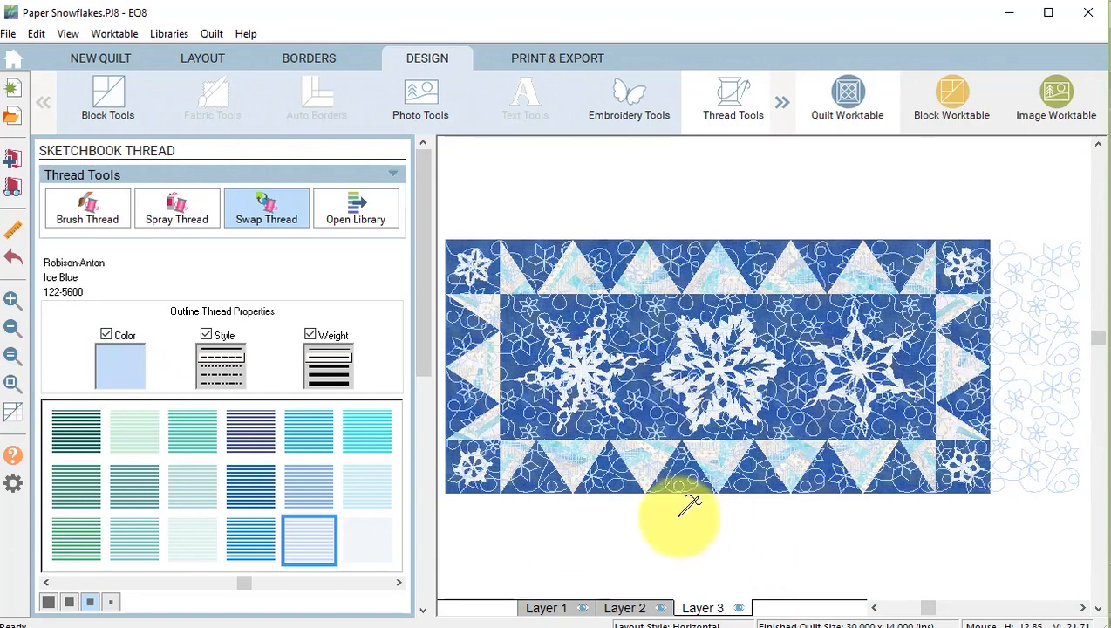
click(11, 162)
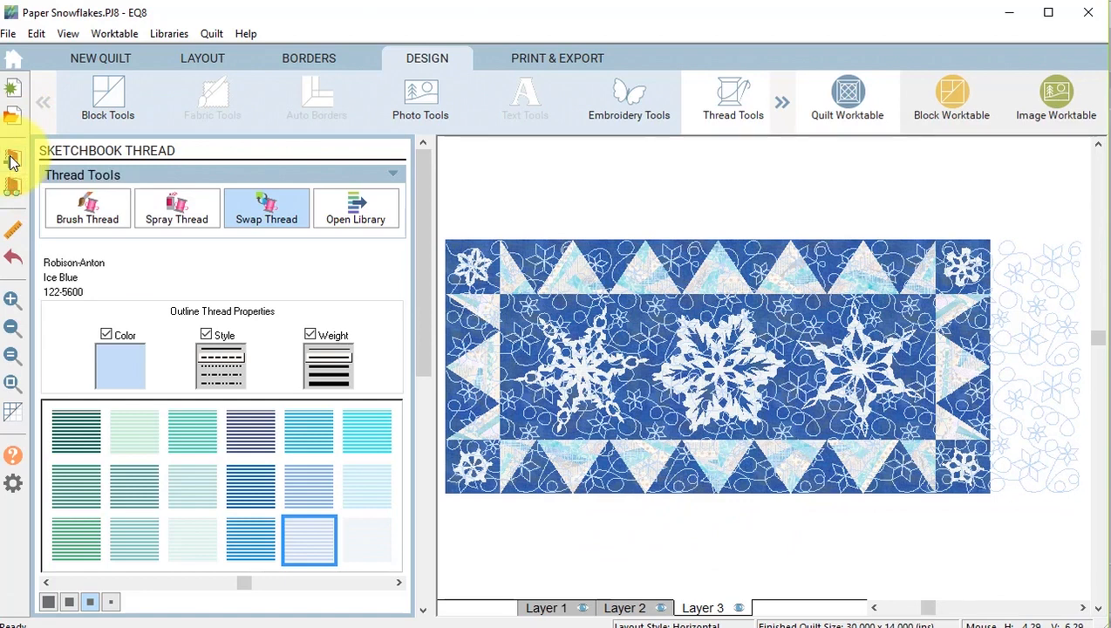